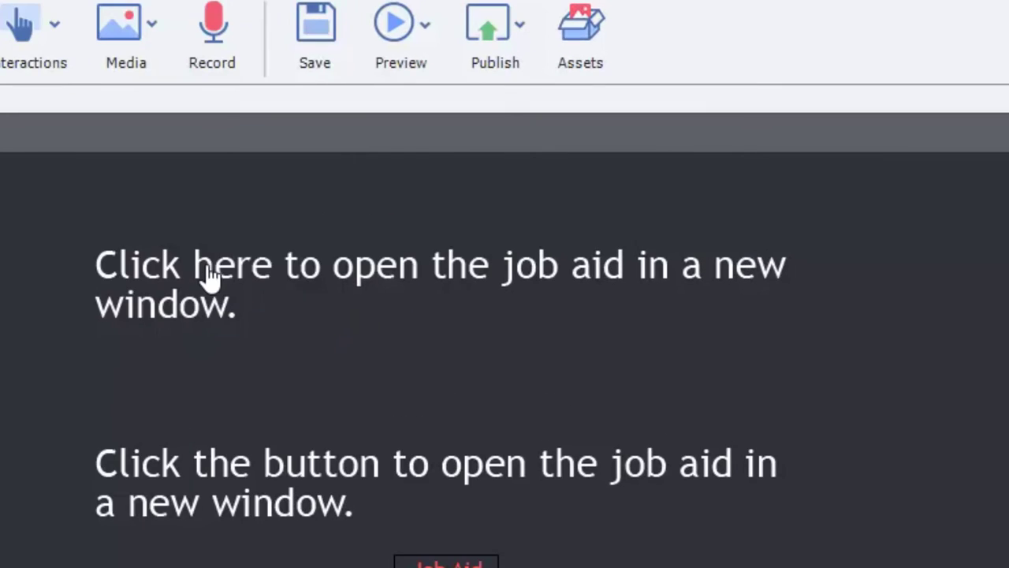
Step: Select 'here' in the first caption and set its hyperlink Link To option to Open a File
{"action": "double_click", "coordinate": [435, 221]}
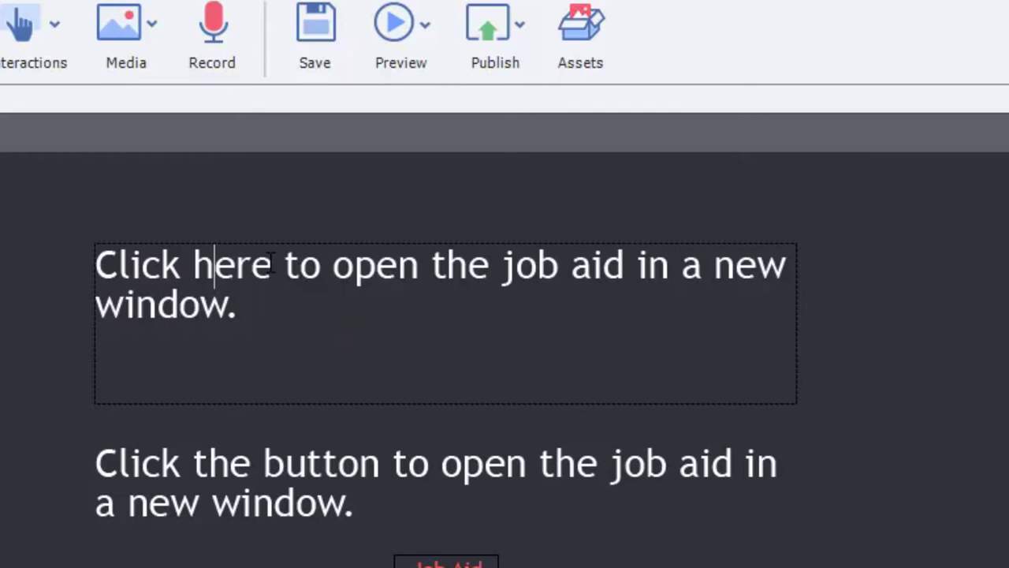
{"action": "left_click_drag", "start_coordinate": [273, 267], "coordinate": [192, 266]}
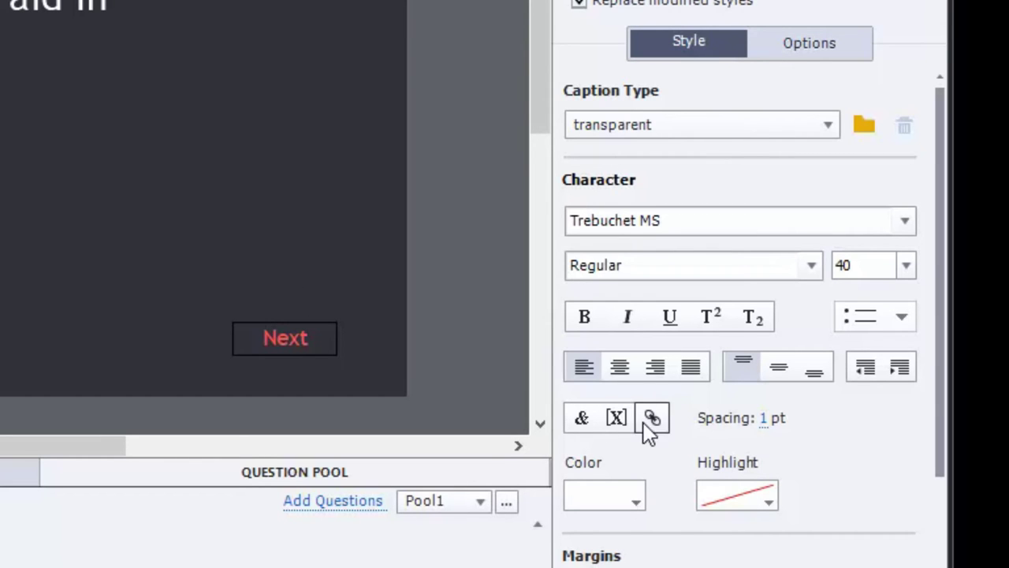
{"action": "left_click", "coordinate": [653, 418]}
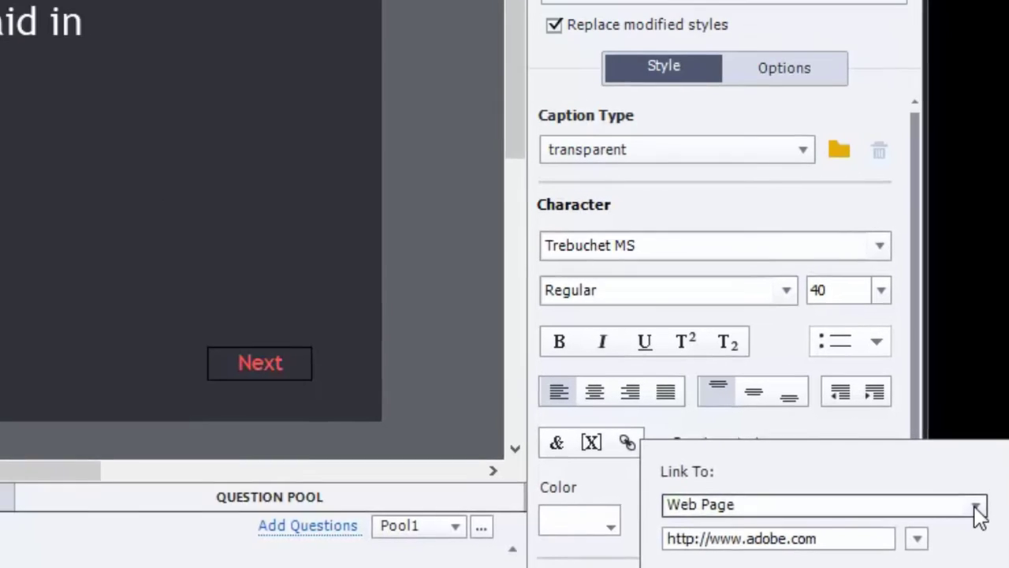
{"action": "left_click", "coordinate": [934, 349]}
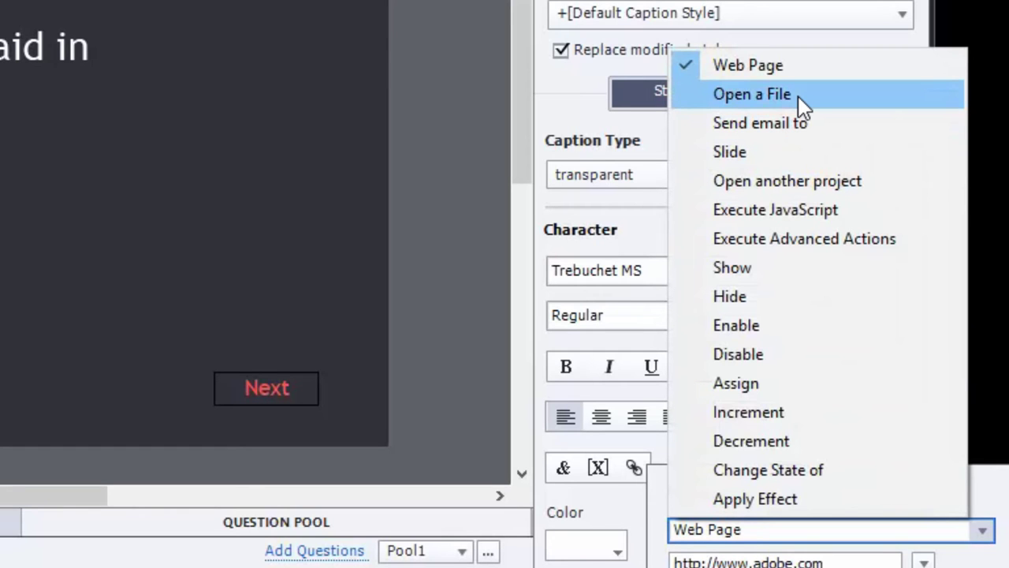
{"action": "left_click", "coordinate": [798, 95]}
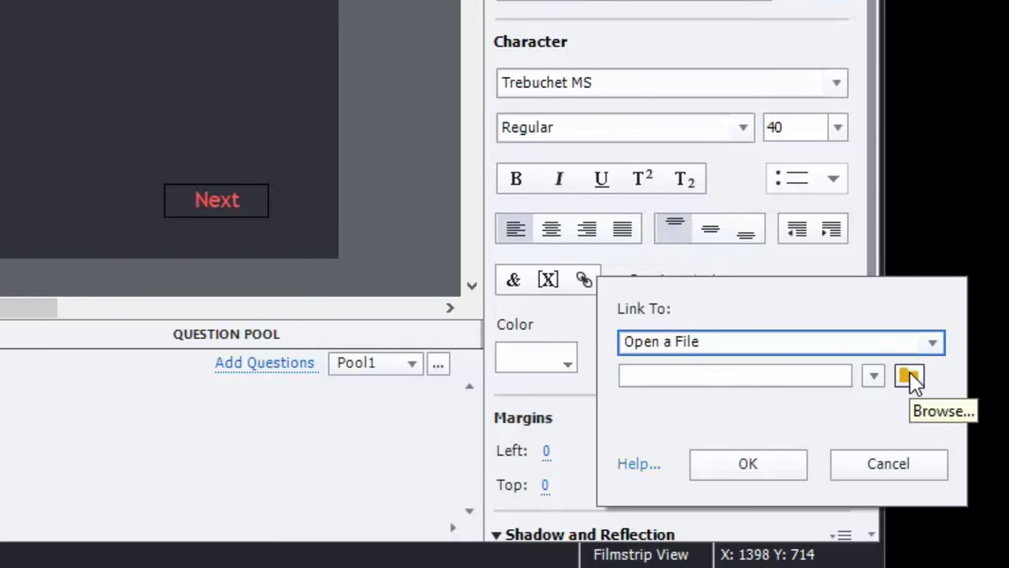
Step: Link 'here' to Job_Aid on the Desktop, trimming the folder path so it reads Job_Aid.pdf
{"action": "left_click", "coordinate": [910, 376]}
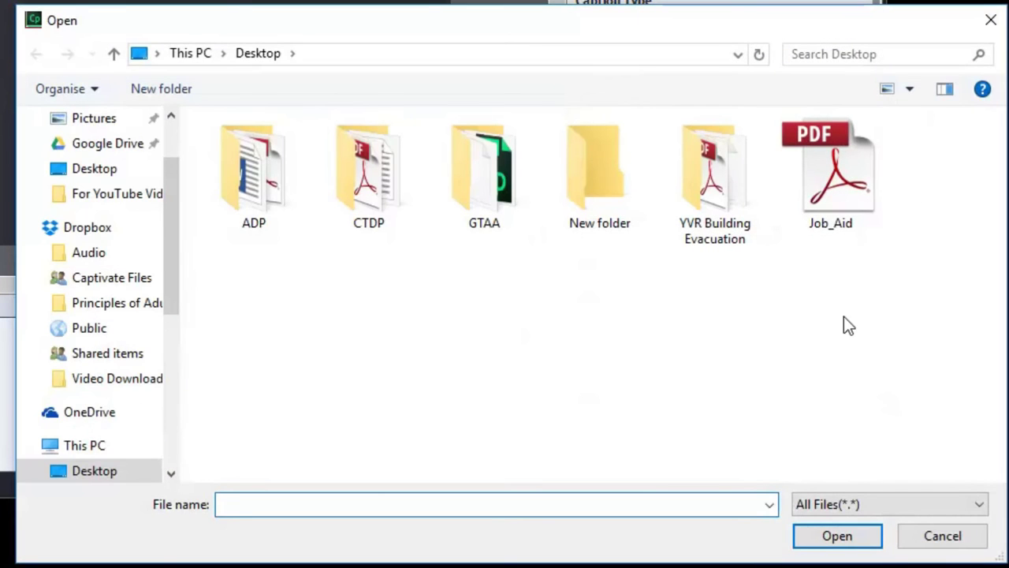
{"action": "left_click", "coordinate": [825, 177]}
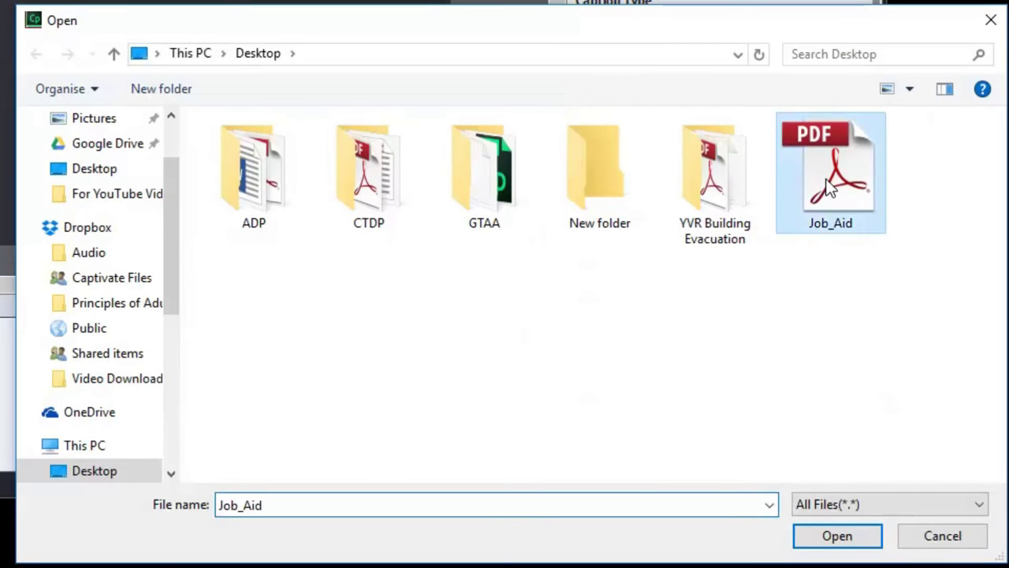
{"action": "left_click", "coordinate": [844, 525]}
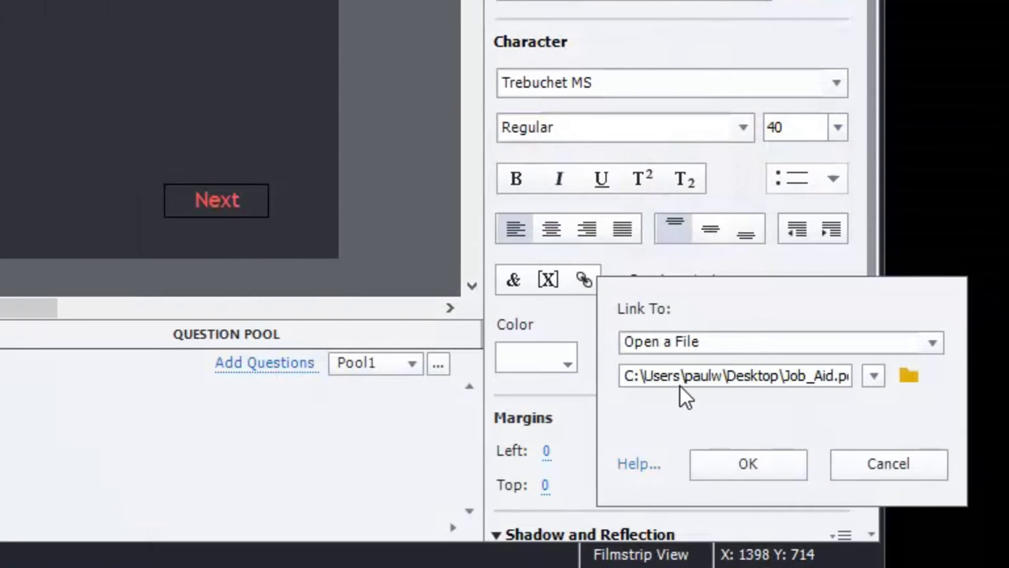
{"action": "left_click_drag", "start_coordinate": [628, 374], "coordinate": [885, 377]}
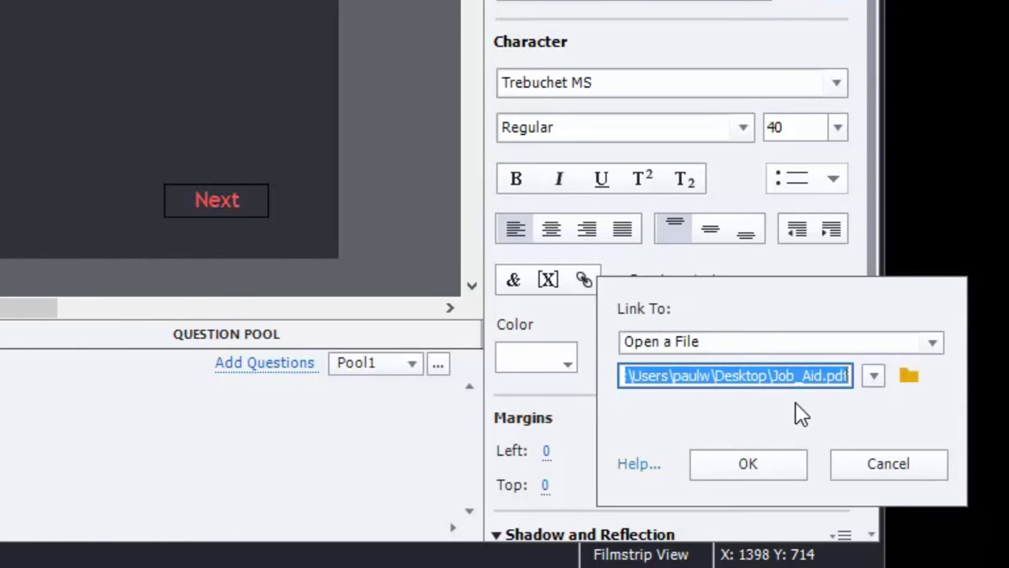
{"action": "left_click", "coordinate": [797, 374]}
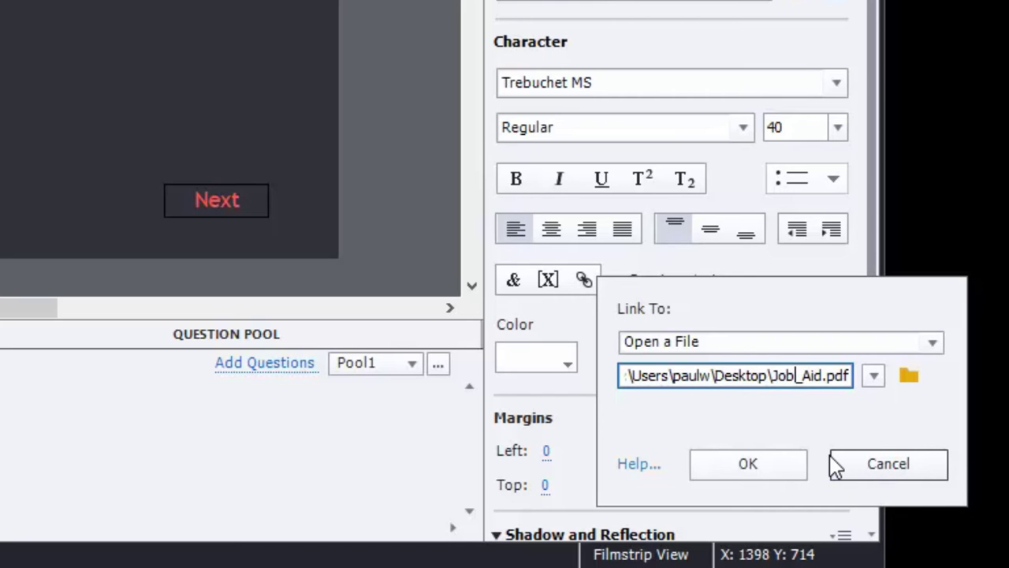
{"action": "left_click", "coordinate": [774, 375]}
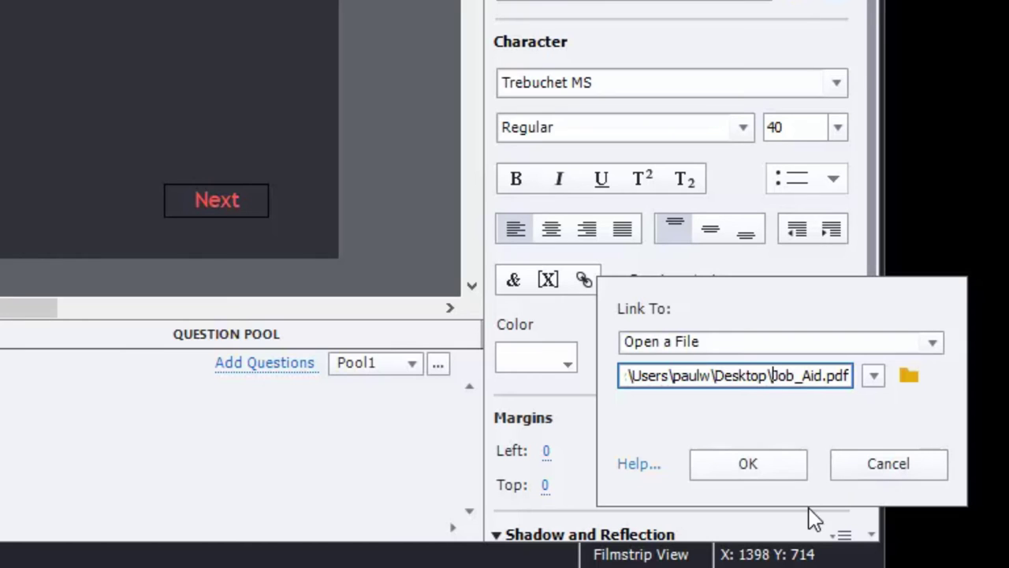
{"action": "key", "text": "BackSpace"}
{"action": "key", "text": "BackSpace"}
{"action": "key", "text": "BackSpace"}
{"action": "key", "text": "BackSpace"}
{"action": "key", "text": "BackSpace"}
{"action": "key", "text": "BackSpace"}
{"action": "key", "text": "BackSpace"}
{"action": "key", "text": "BackSpace"}
{"action": "key", "text": "BackSpace"}
{"action": "key", "text": "BackSpace"}
{"action": "key", "text": "BackSpace"}
{"action": "key", "text": "BackSpace"}
{"action": "key", "text": "BackSpace"}
{"action": "key", "text": "BackSpace"}
{"action": "key", "text": "BackSpace"}
{"action": "key", "text": "BackSpace"}
{"action": "key", "text": "BackSpace"}
{"action": "key", "text": "BackSpace"}
{"action": "key", "text": "BackSpace"}
{"action": "key", "text": "BackSpace"}
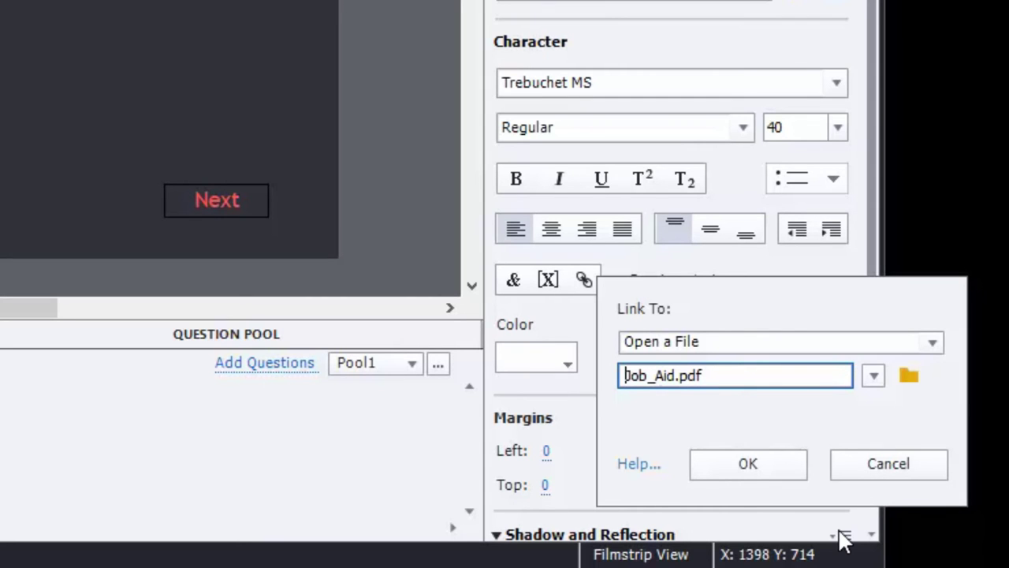
Step: Set the Job_Aid.pdf link to open in a New window and confirm the hyperlink
{"action": "left_click", "coordinate": [872, 375]}
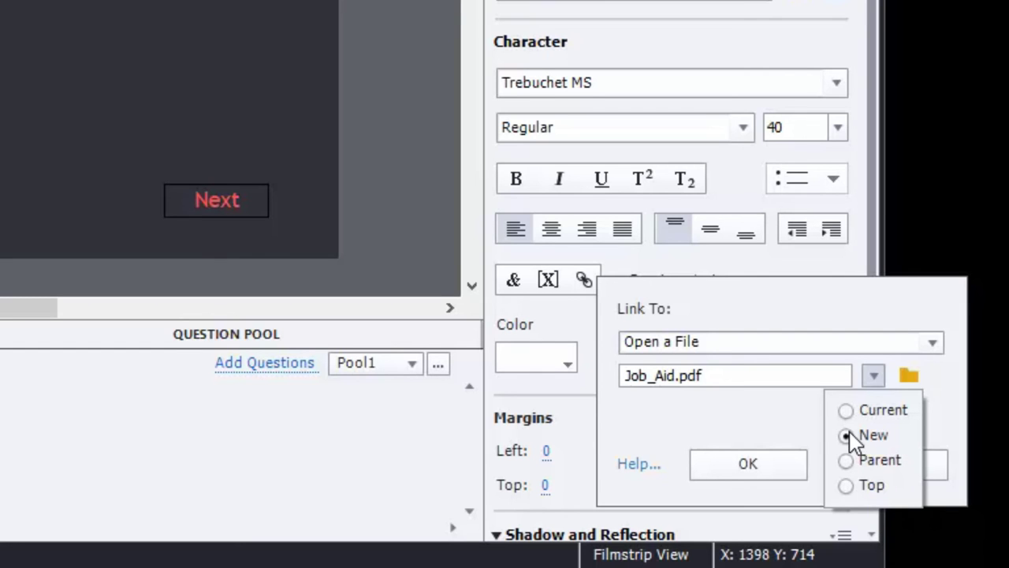
{"action": "left_click", "coordinate": [749, 467]}
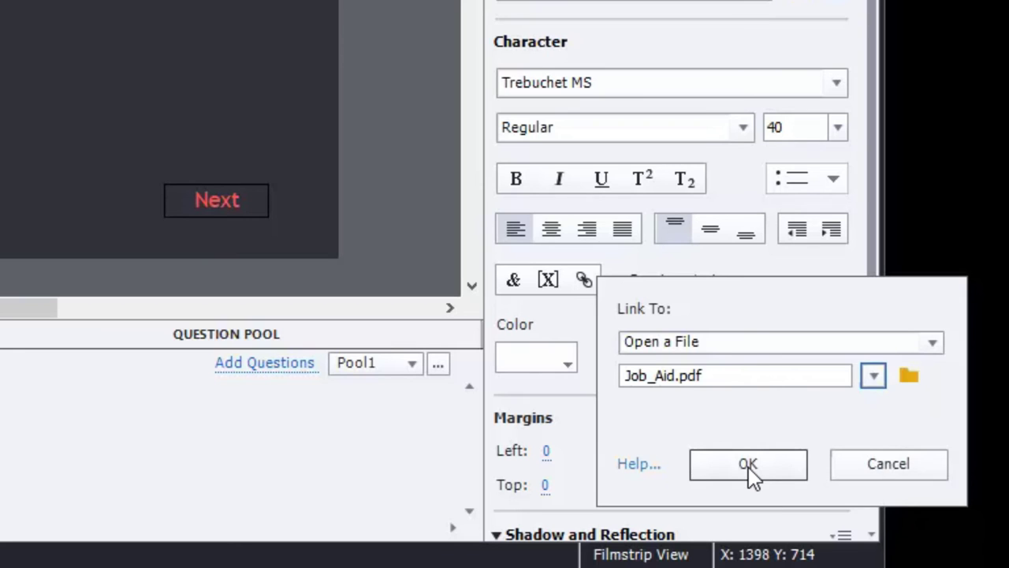
{"action": "left_click", "coordinate": [748, 467]}
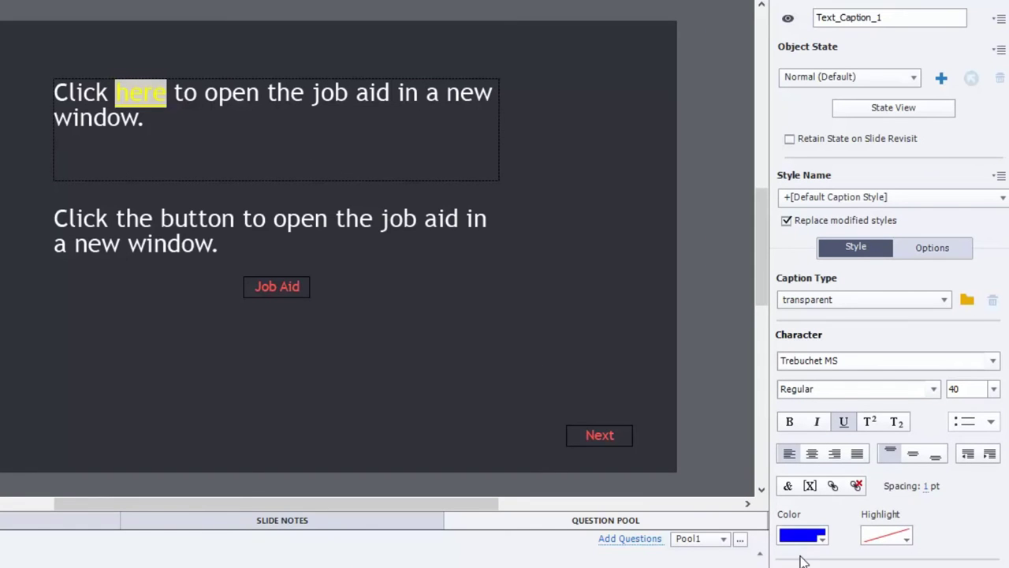
Step: Give the linked word 'here' a light cyan character colour
{"action": "left_click", "coordinate": [170, 95]}
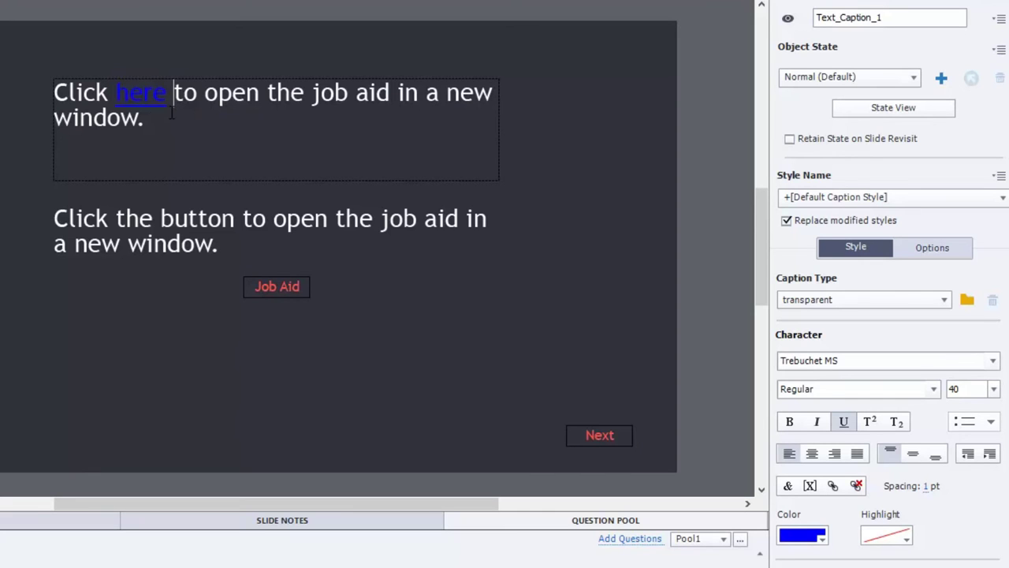
{"action": "left_click_drag", "start_coordinate": [115, 93], "coordinate": [164, 95]}
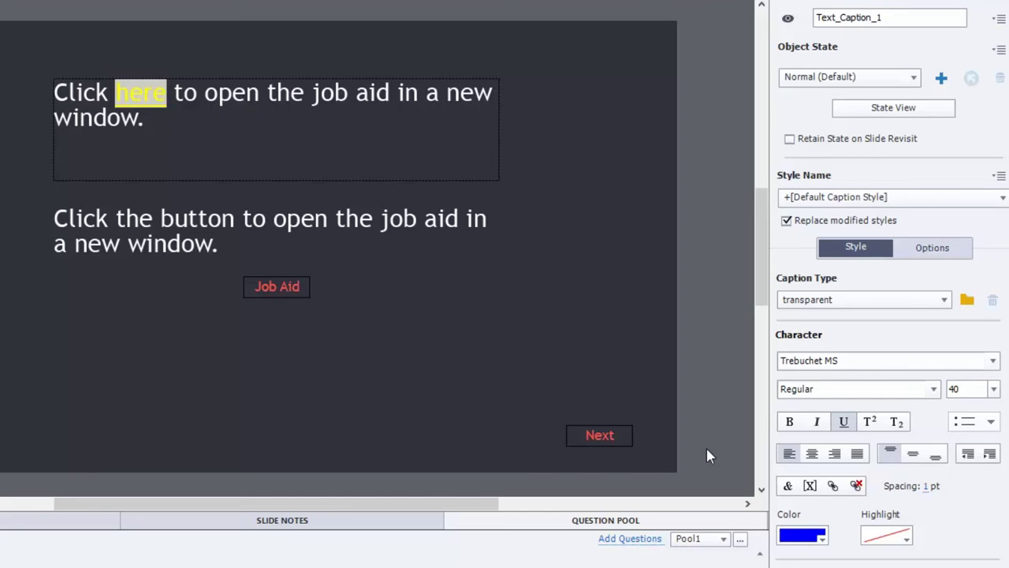
{"action": "left_click", "coordinate": [816, 536]}
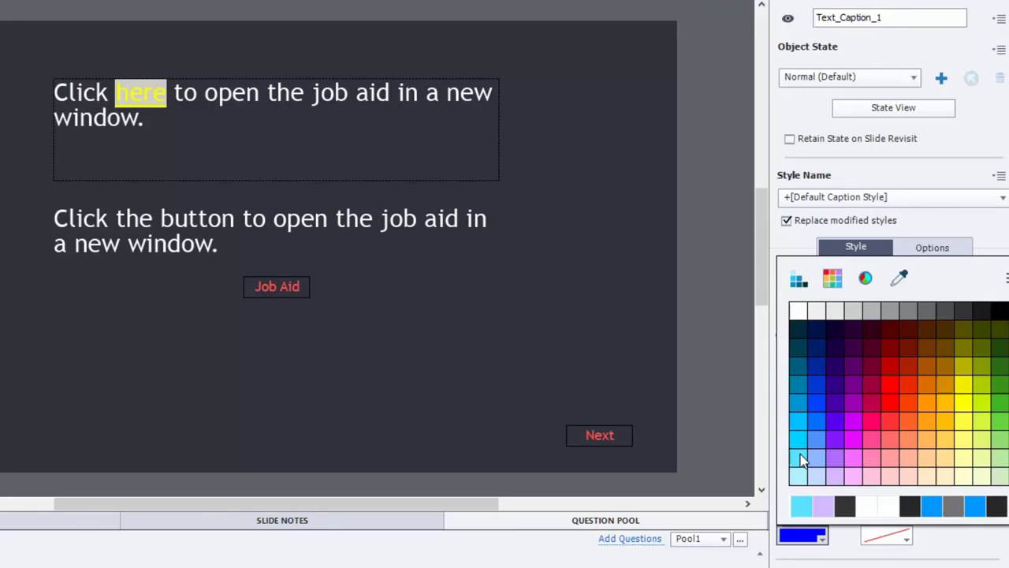
{"action": "left_click", "coordinate": [799, 459]}
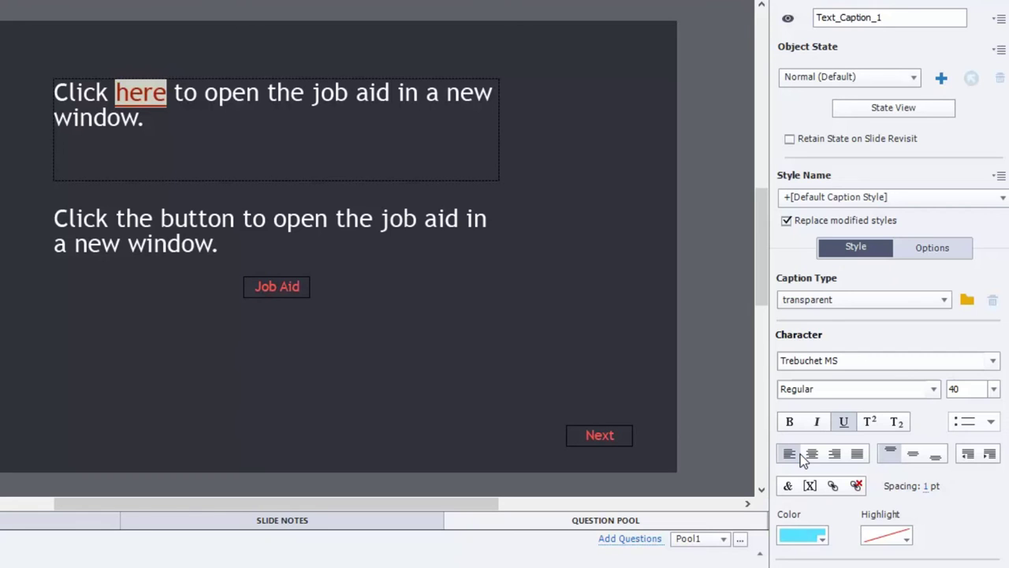
{"action": "left_click", "coordinate": [509, 162]}
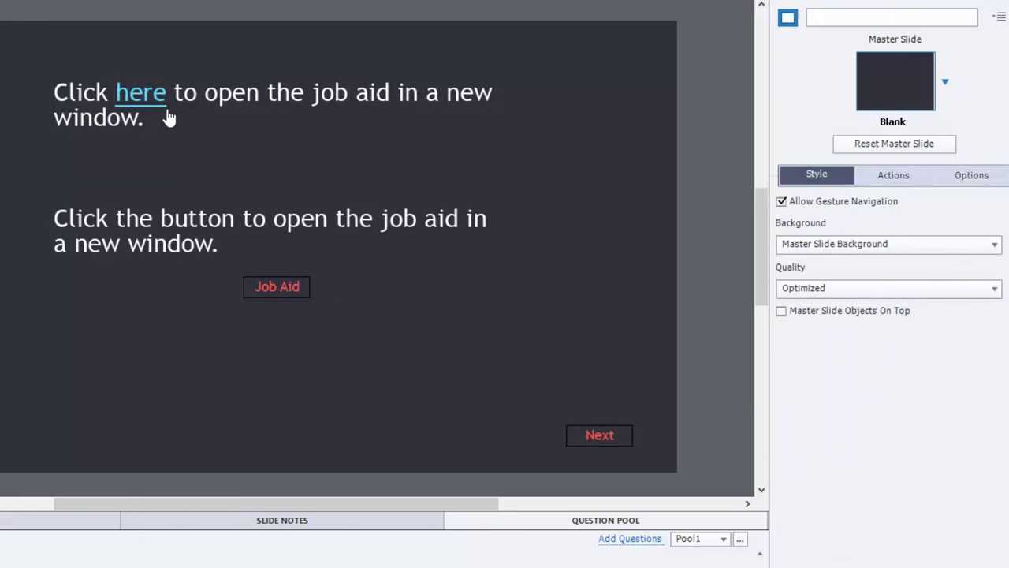
Step: Select the Job Aid button and open its On Success action list under Actions
{"action": "left_click", "coordinate": [268, 293]}
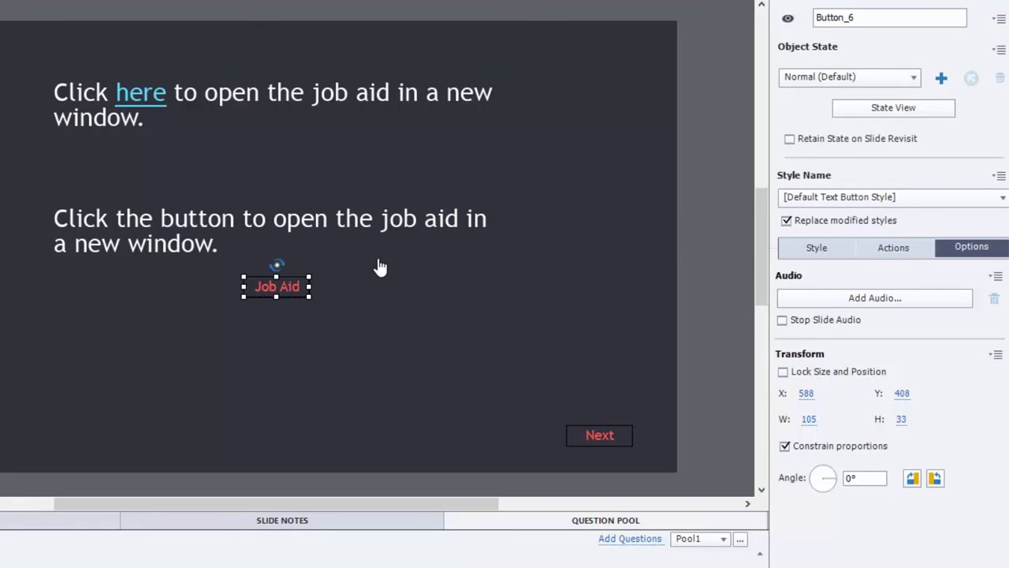
{"action": "left_click", "coordinate": [896, 250]}
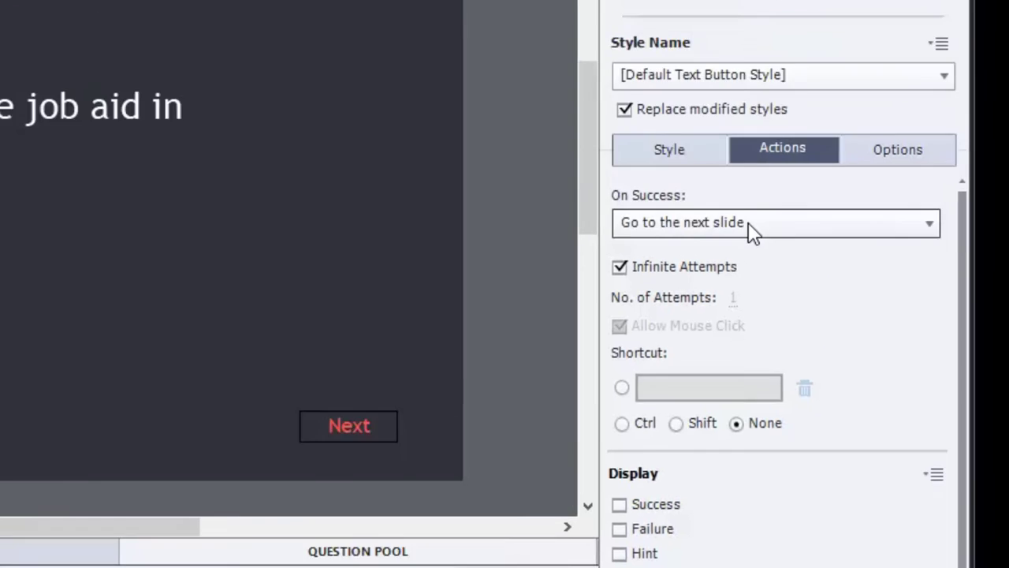
{"action": "left_click", "coordinate": [765, 113]}
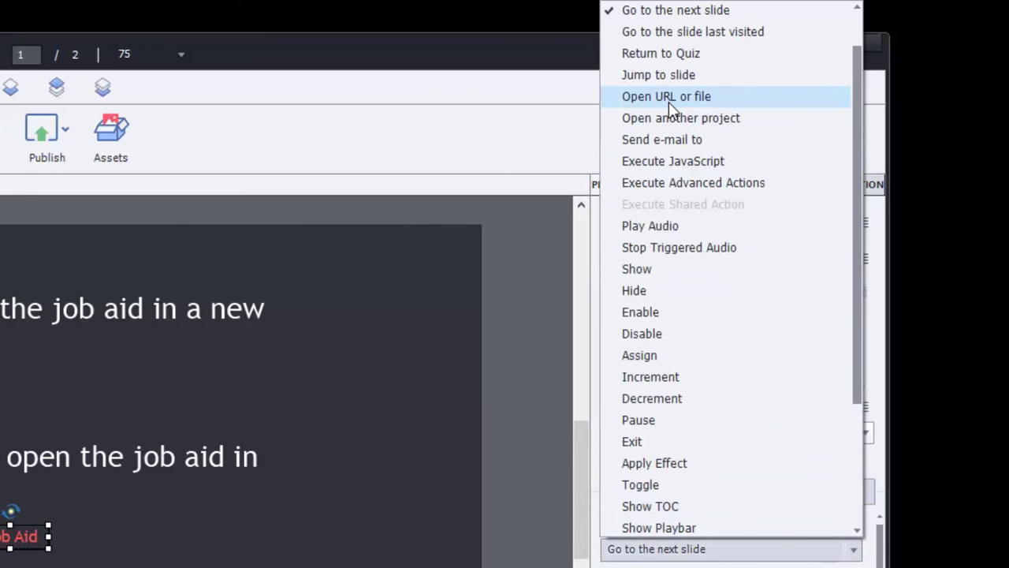
Step: Set the button's On Success action to Open URL or file with Job_Aid.pdf, folder path removed
{"action": "left_click", "coordinate": [668, 101]}
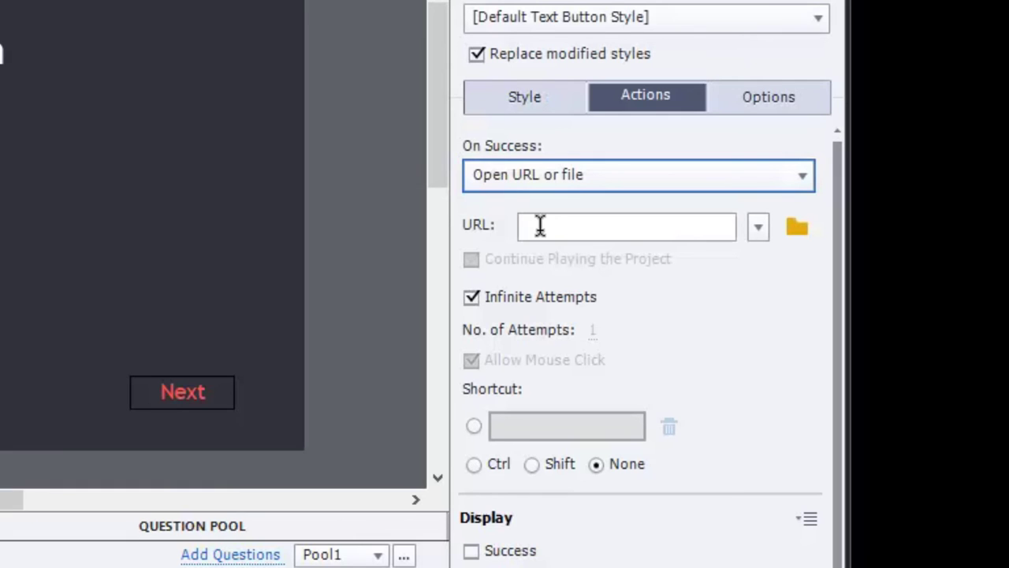
{"action": "left_click", "coordinate": [798, 227]}
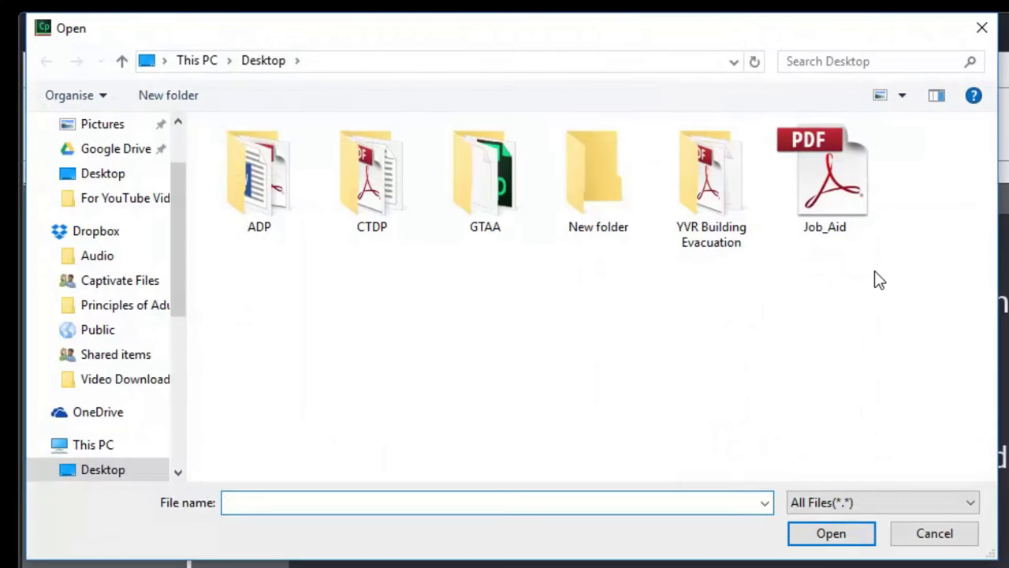
{"action": "left_click", "coordinate": [845, 166]}
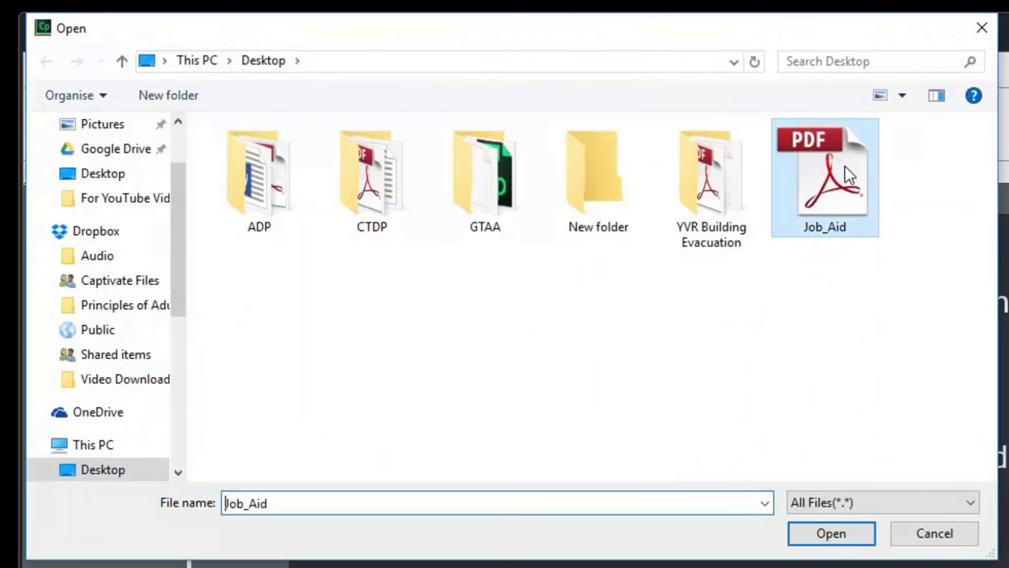
{"action": "left_click", "coordinate": [831, 533]}
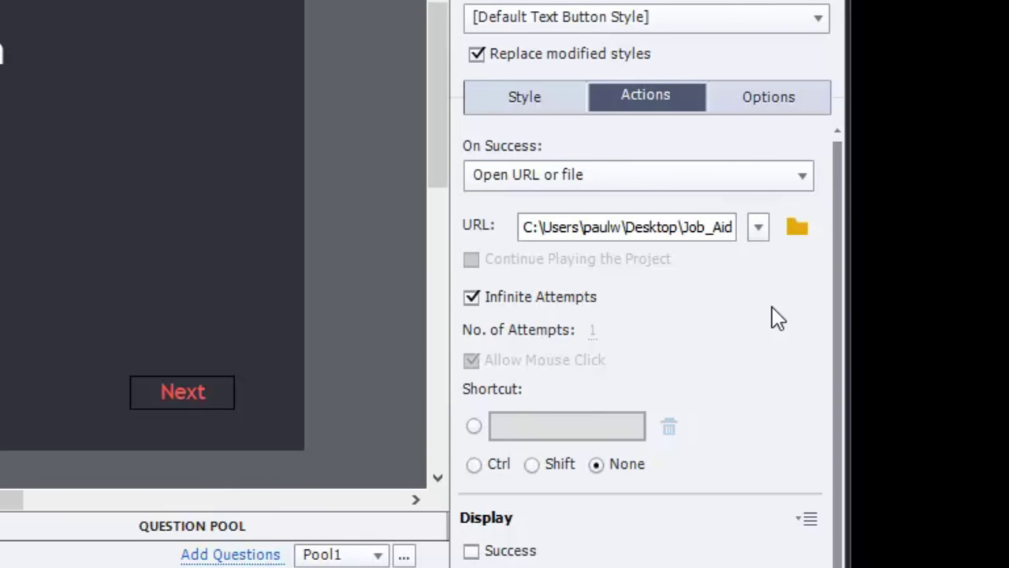
{"action": "left_click", "coordinate": [685, 226]}
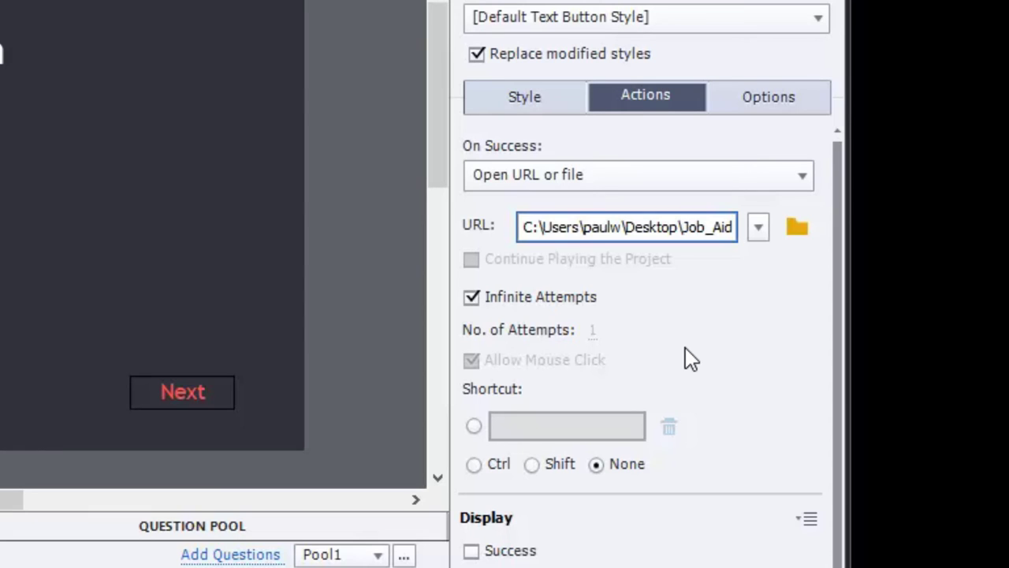
{"action": "key", "text": "BackSpace"}
{"action": "key", "text": "BackSpace"}
{"action": "key", "text": "BackSpace"}
{"action": "key", "text": "BackSpace"}
{"action": "key", "text": "BackSpace"}
{"action": "key", "text": "BackSpace"}
{"action": "key", "text": "BackSpace"}
{"action": "key", "text": "BackSpace"}
{"action": "key", "text": "BackSpace"}
{"action": "key", "text": "BackSpace"}
{"action": "key", "text": "BackSpace"}
{"action": "key", "text": "BackSpace"}
{"action": "key", "text": "BackSpace"}
{"action": "key", "text": "BackSpace"}
{"action": "key", "text": "BackSpace"}
{"action": "key", "text": "BackSpace"}
{"action": "key", "text": "BackSpace"}
{"action": "key", "text": "BackSpace"}
{"action": "key", "text": "BackSpace"}
{"action": "key", "text": "BackSpace"}
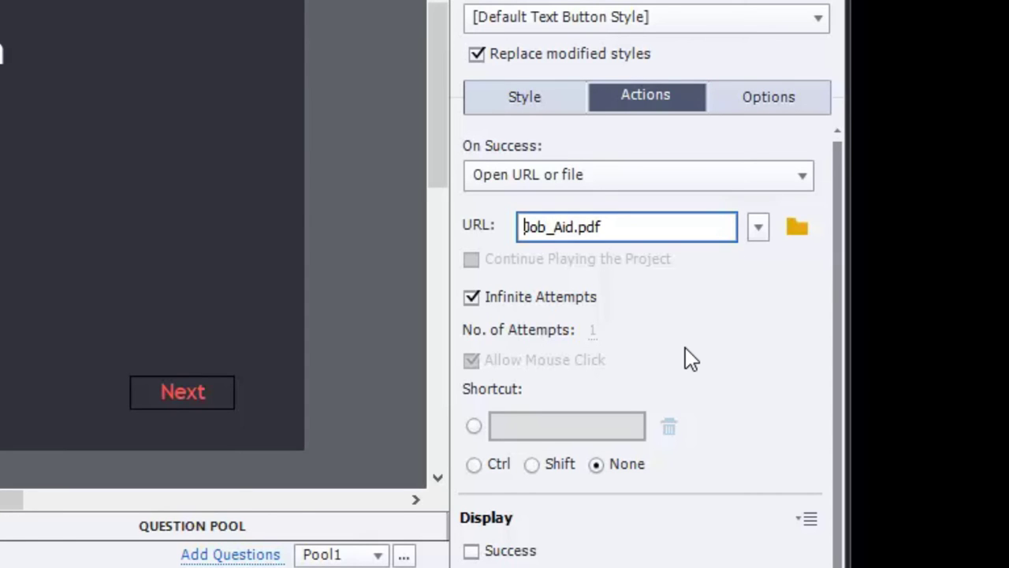
Step: Open the file in a New window and uncheck Continue Playing the Project
{"action": "left_click", "coordinate": [758, 229]}
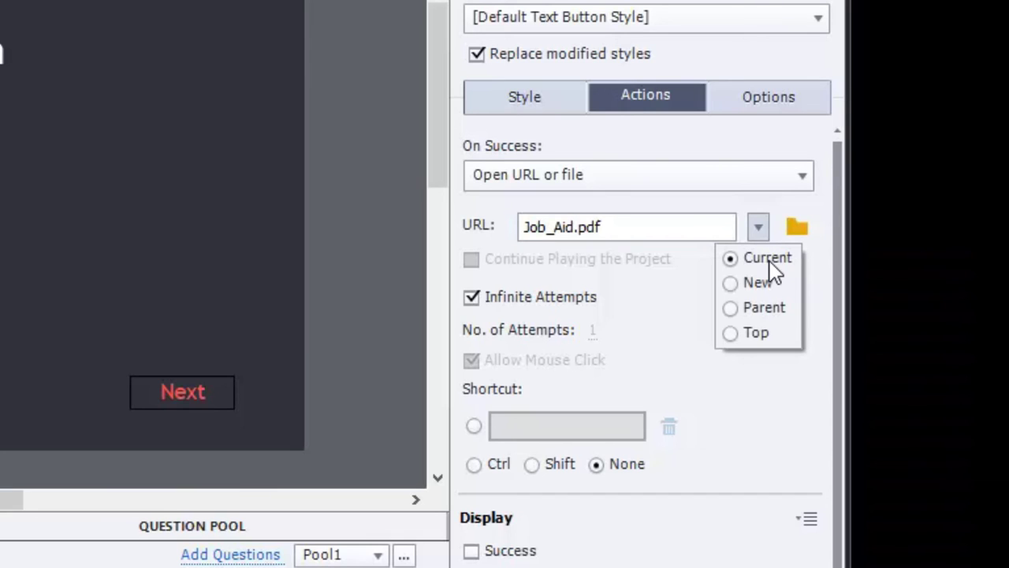
{"action": "left_click", "coordinate": [730, 283]}
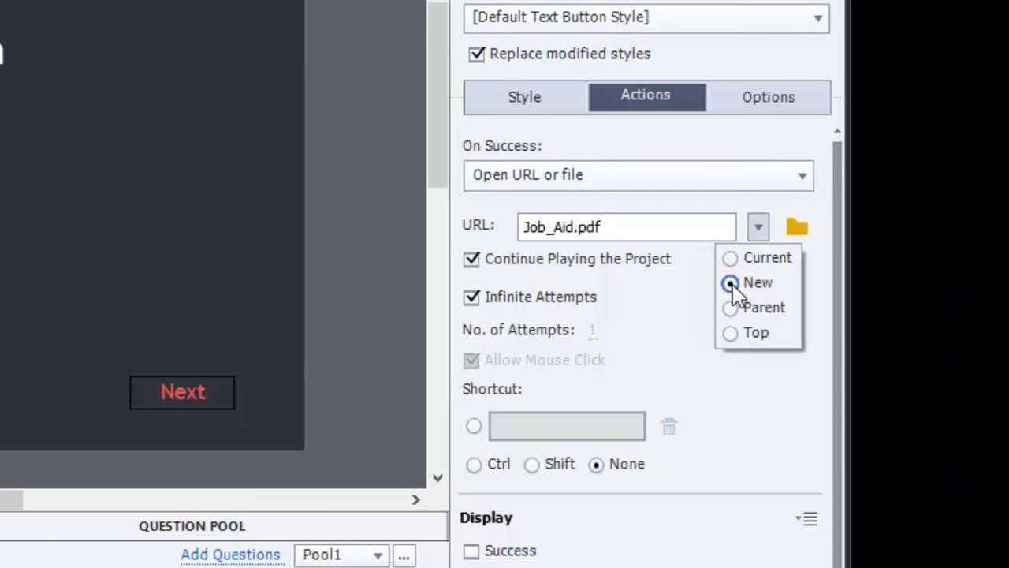
{"action": "left_click", "coordinate": [762, 455]}
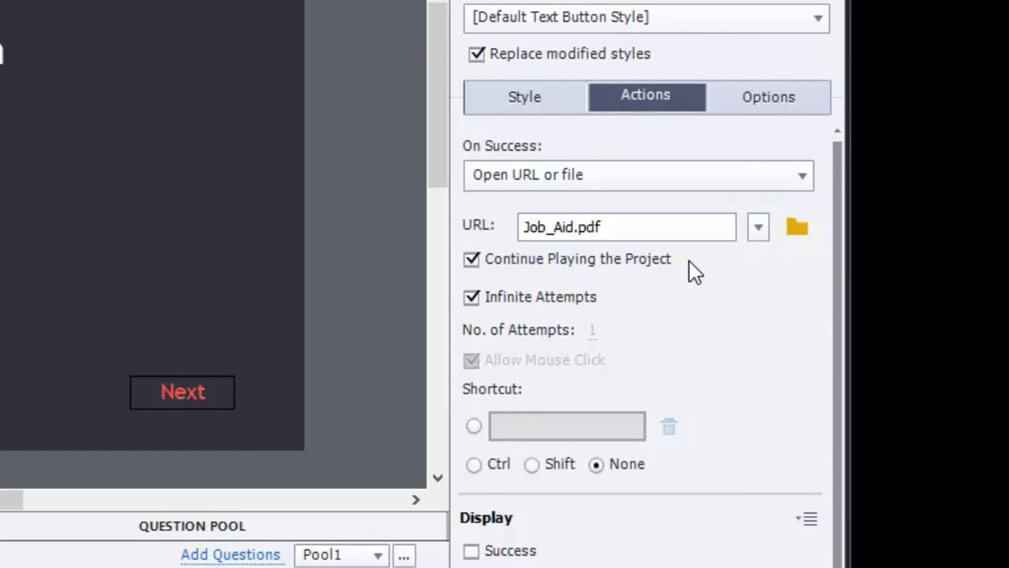
{"action": "left_click", "coordinate": [473, 260]}
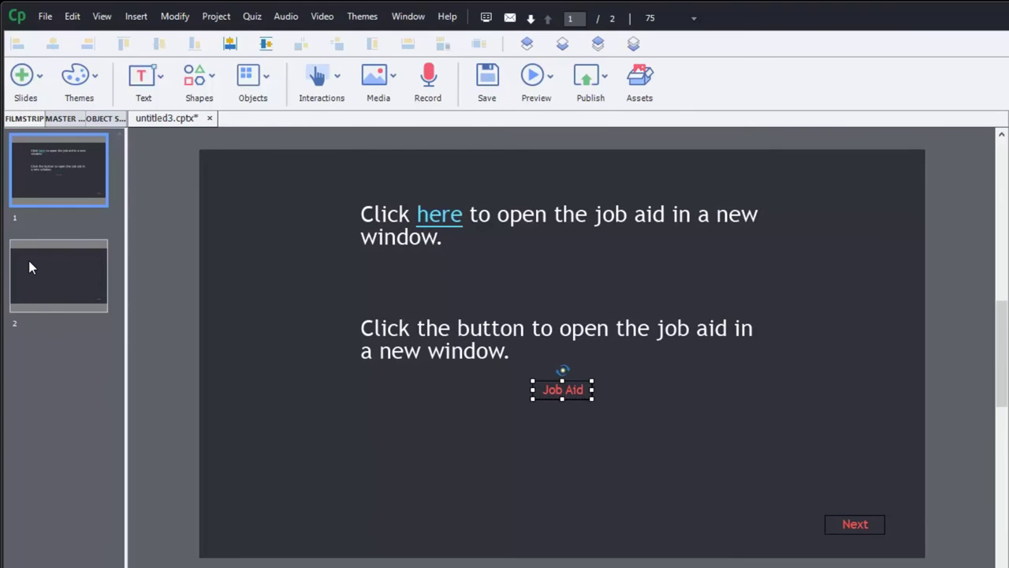
Step: Insert a Web object from the Objects menu onto blank slide 2
{"action": "left_click", "coordinate": [102, 203]}
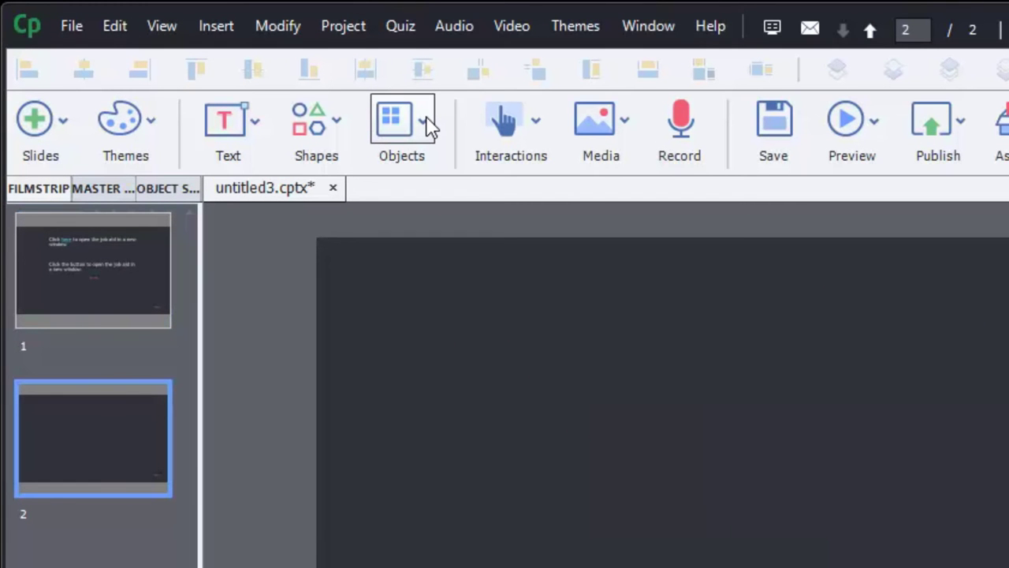
{"action": "left_click", "coordinate": [426, 122]}
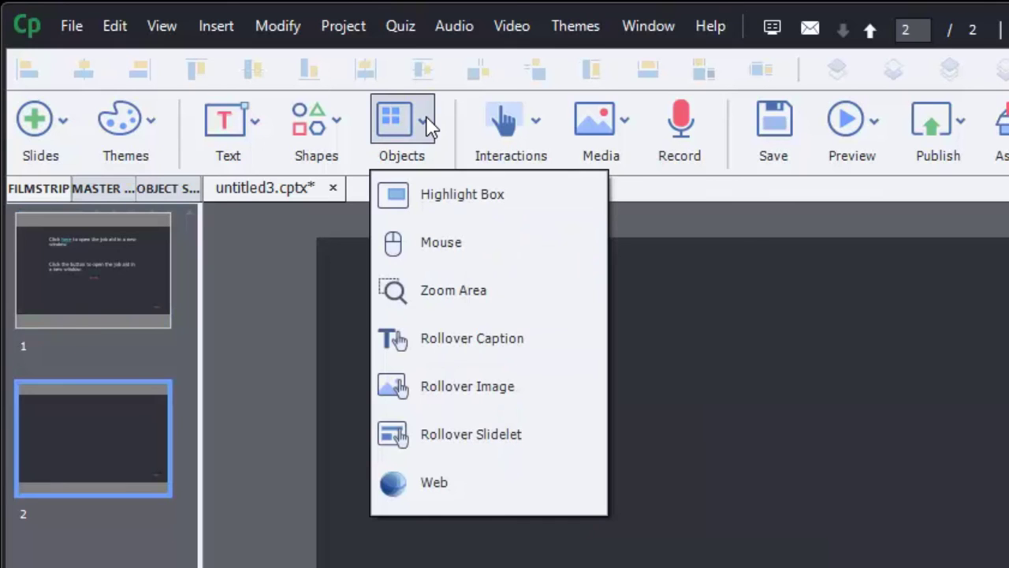
{"action": "left_click", "coordinate": [443, 496]}
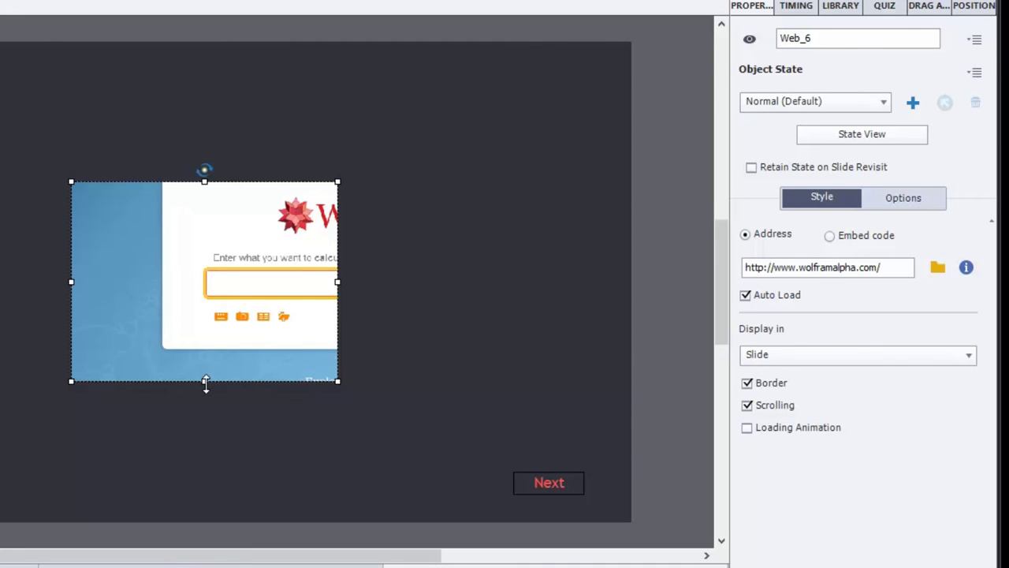
Step: Stretch the Web object's right, left, top and bottom edges to fill the slide above Next
{"action": "left_click_drag", "start_coordinate": [338, 282], "coordinate": [606, 269]}
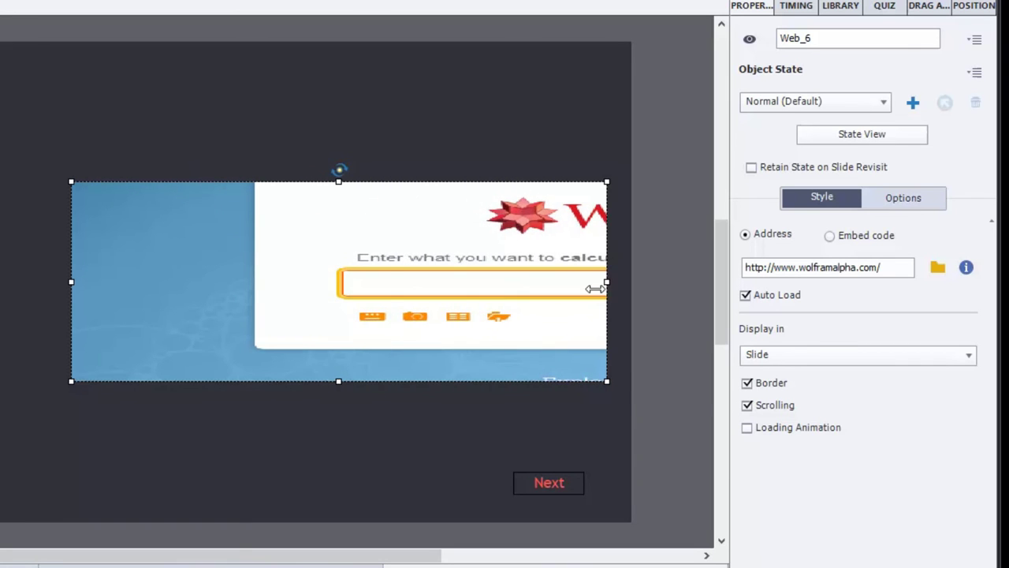
{"action": "left_click_drag", "start_coordinate": [71, 282], "coordinate": [0, 281]}
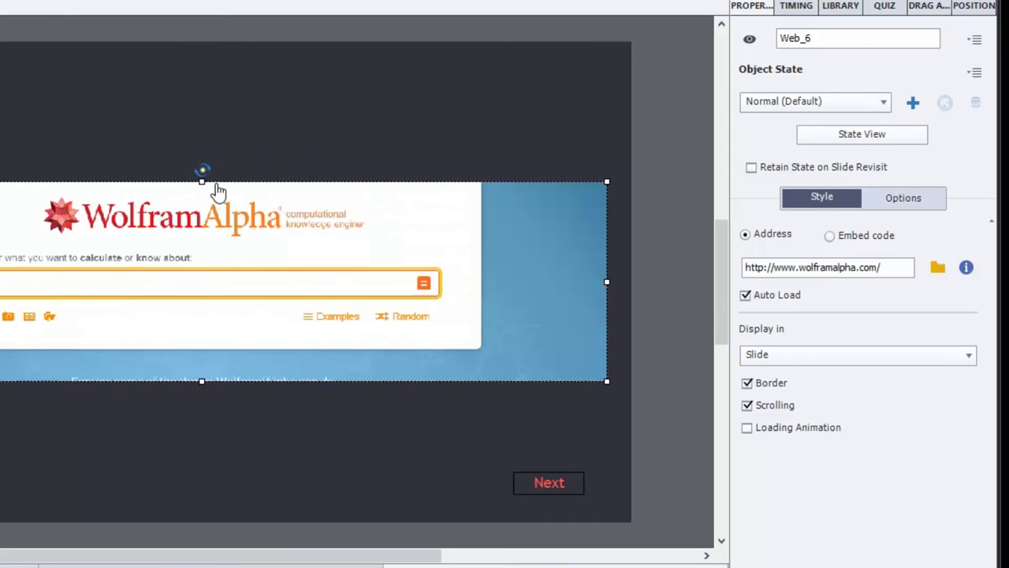
{"action": "left_click_drag", "start_coordinate": [202, 181], "coordinate": [184, 61]}
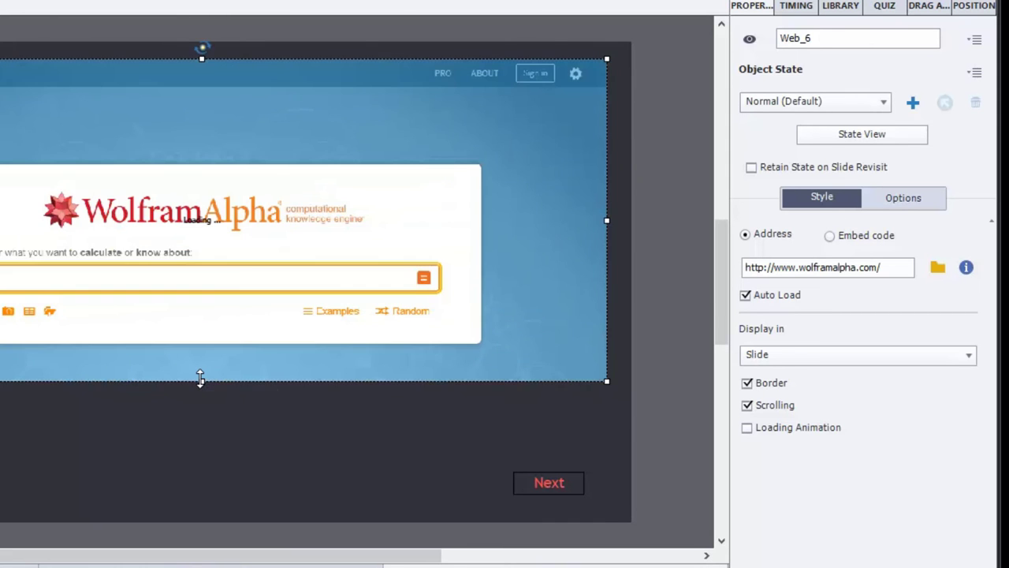
{"action": "left_click_drag", "start_coordinate": [200, 380], "coordinate": [204, 459]}
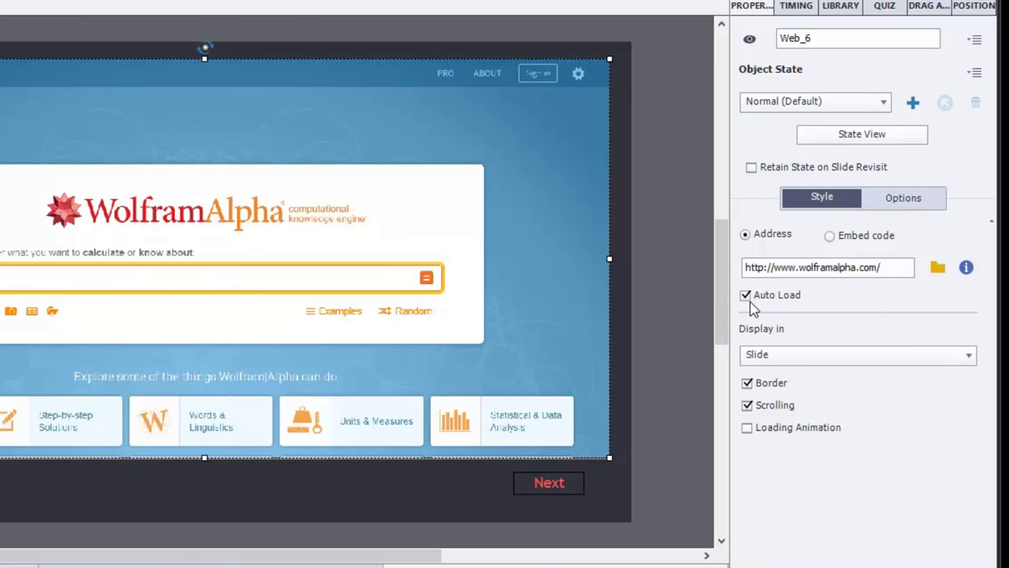
Step: Set the Web object's Address to the desktop Job_Aid.pdf and turn on Loading Animation
{"action": "left_click", "coordinate": [937, 268]}
{"action": "left_click", "coordinate": [813, 169]}
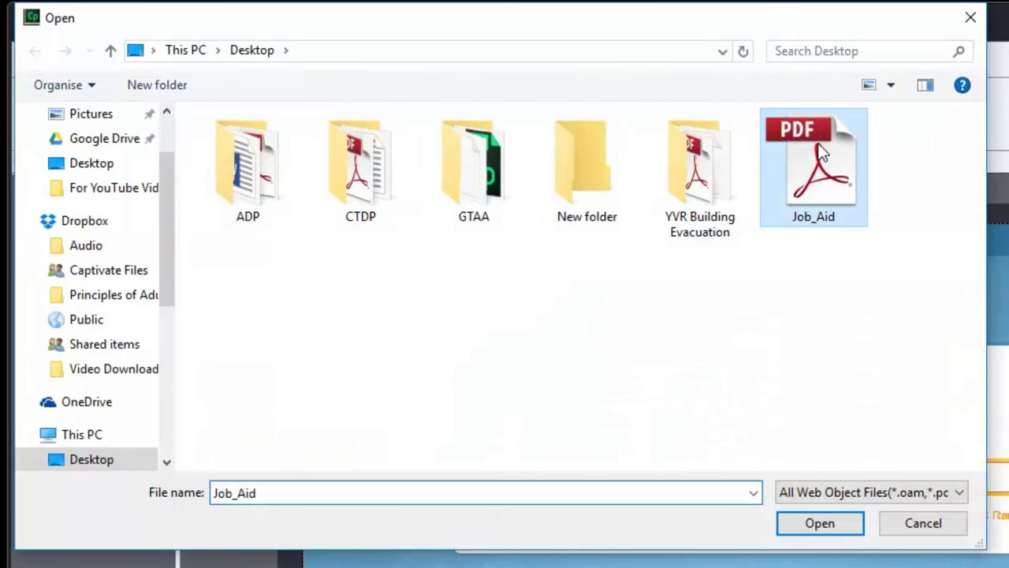
{"action": "left_click", "coordinate": [819, 539]}
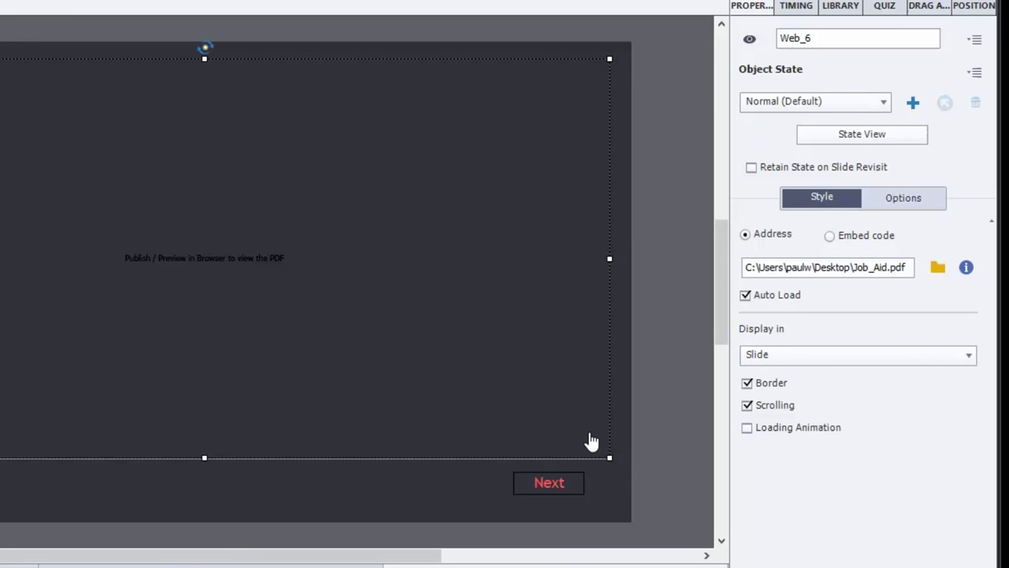
{"action": "left_click", "coordinate": [747, 429]}
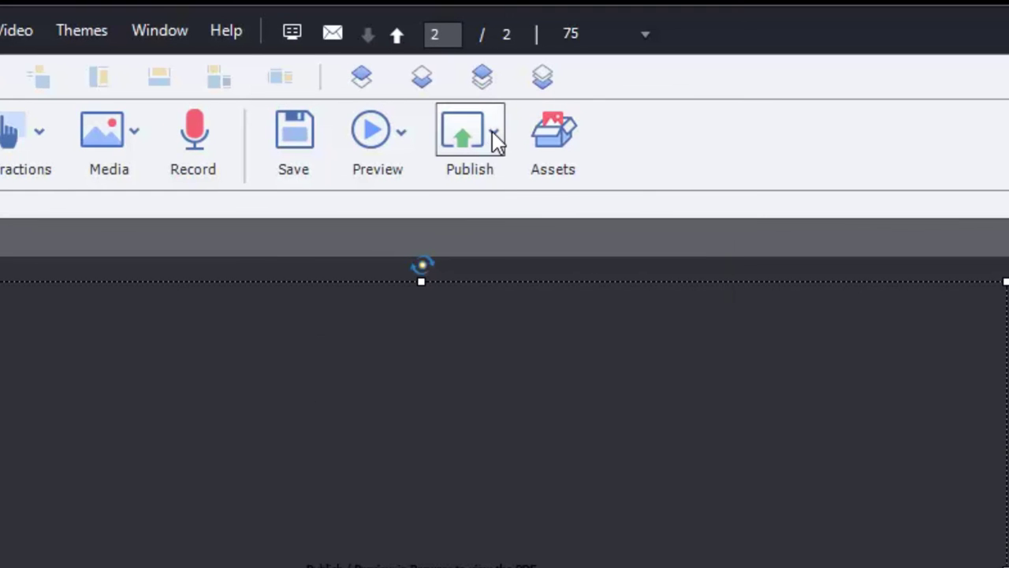
Step: Publish to Computer with HTML5 output under the title Embedded_Job_Aid_Demo
{"action": "left_click", "coordinate": [492, 133]}
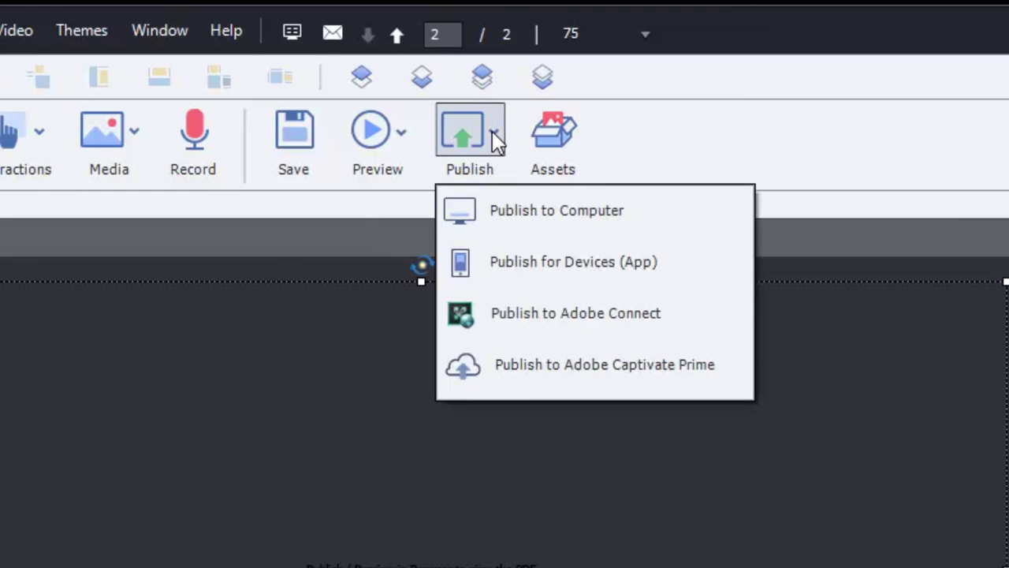
{"action": "left_click", "coordinate": [513, 204]}
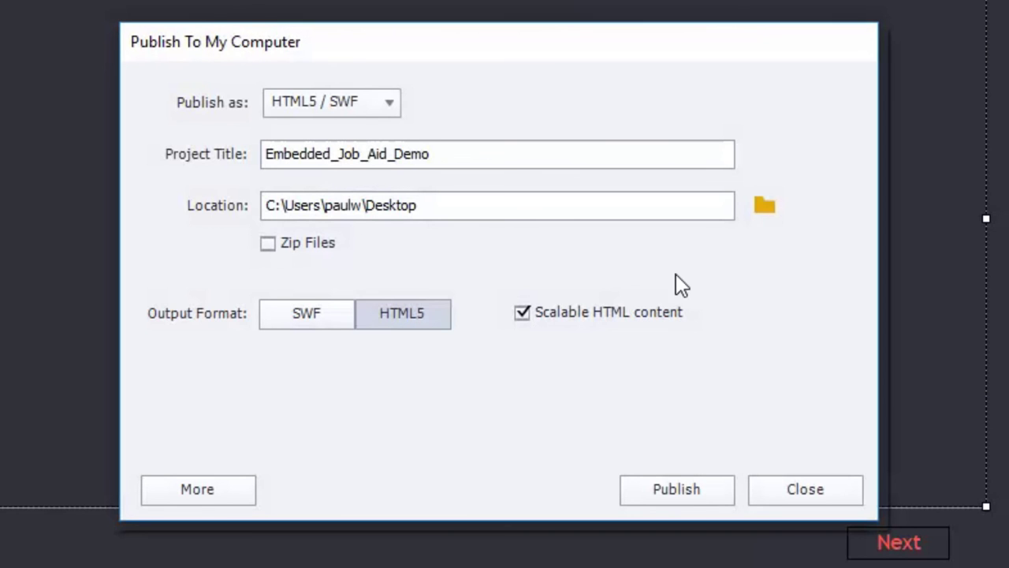
{"action": "left_click", "coordinate": [678, 489]}
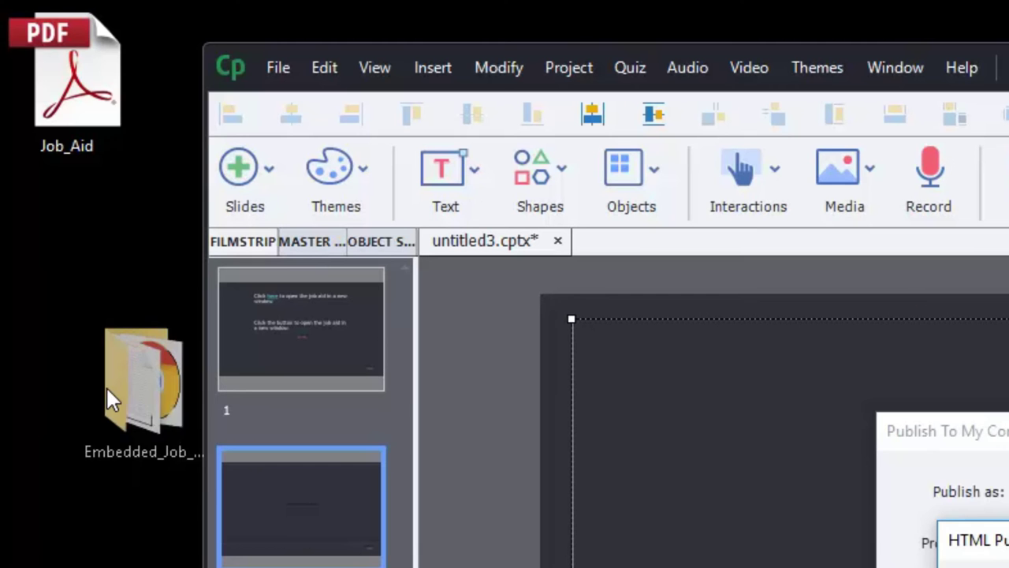
Step: Paste a copy of Job_Aid.pdf into Embedded_Job_Aid_Demo beside index and project, then close Explorer
{"action": "left_click_drag", "start_coordinate": [106, 385], "coordinate": [76, 355]}
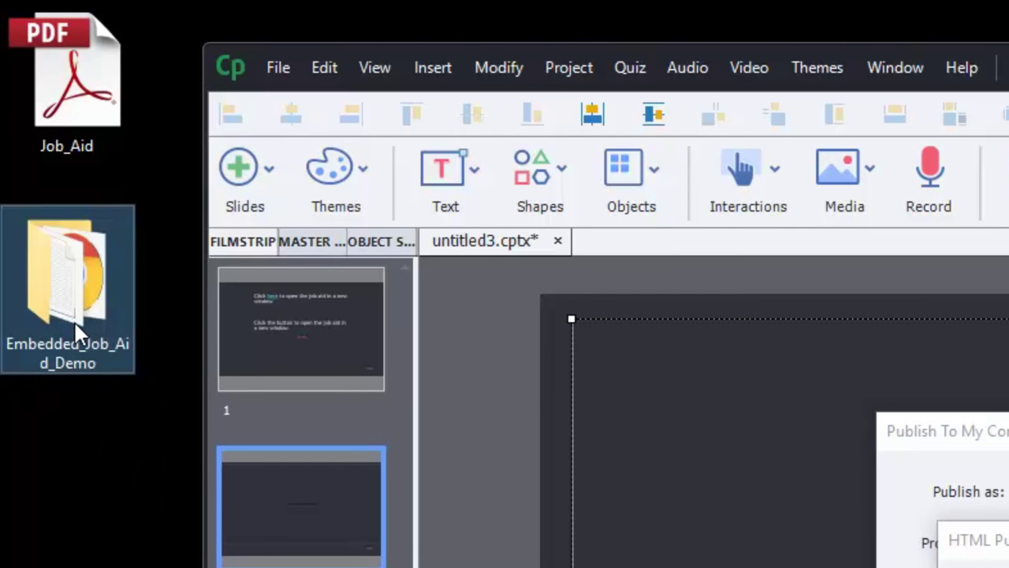
{"action": "right_click", "coordinate": [85, 94]}
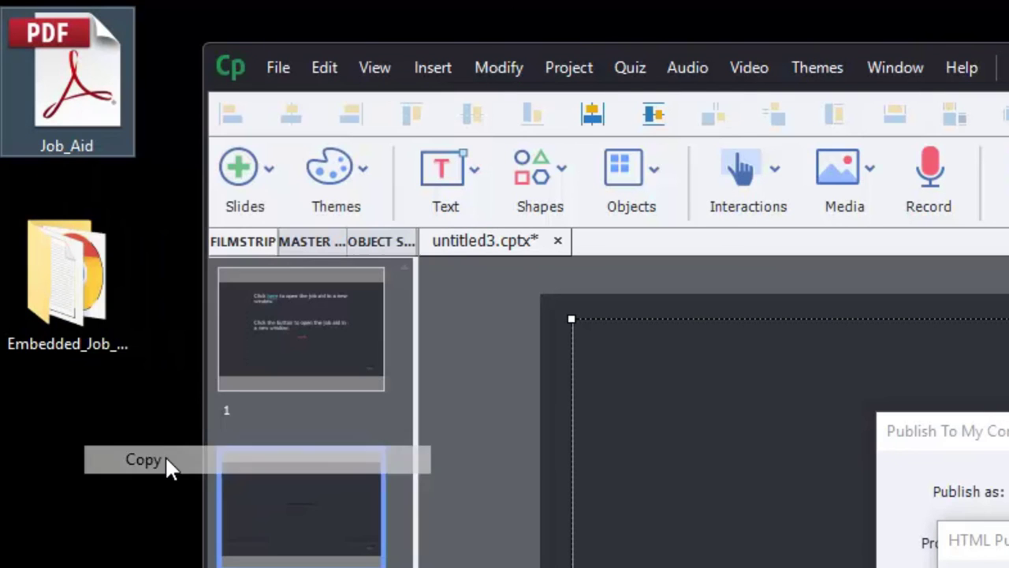
{"action": "left_click_drag", "start_coordinate": [164, 455], "coordinate": [61, 305]}
{"action": "double_click", "coordinate": [61, 304]}
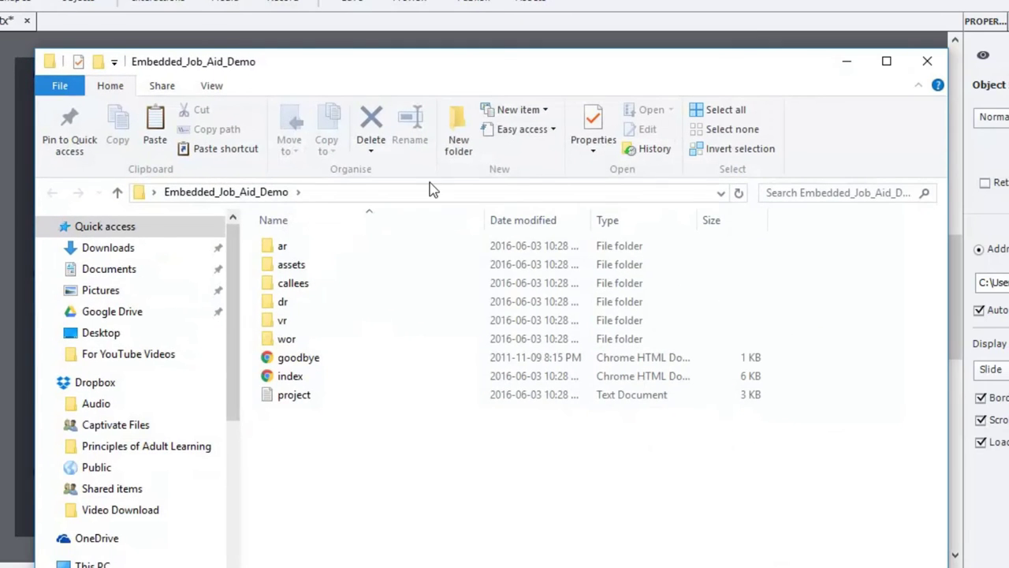
{"action": "right_click", "coordinate": [380, 486]}
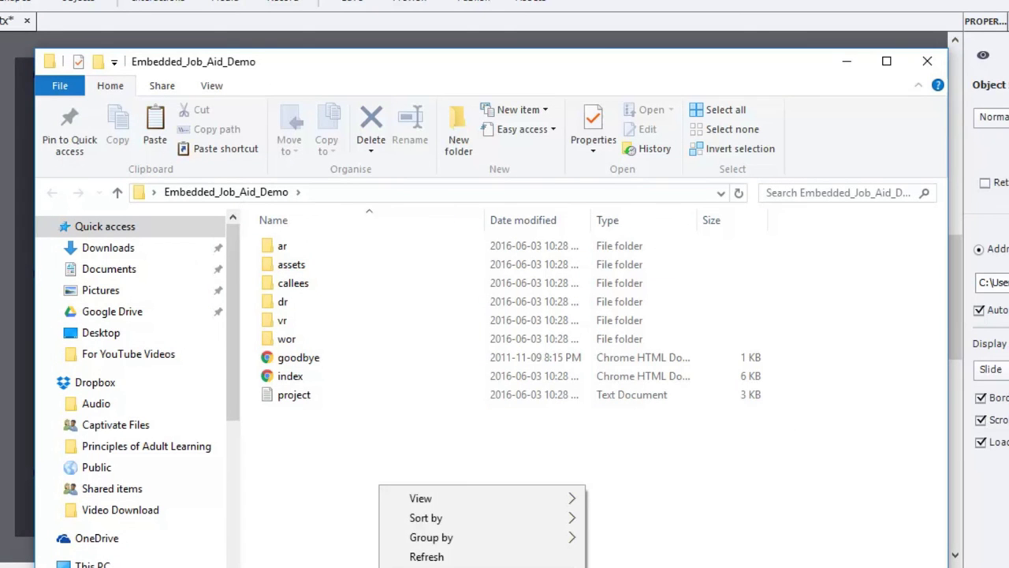
{"action": "left_click", "coordinate": [441, 567]}
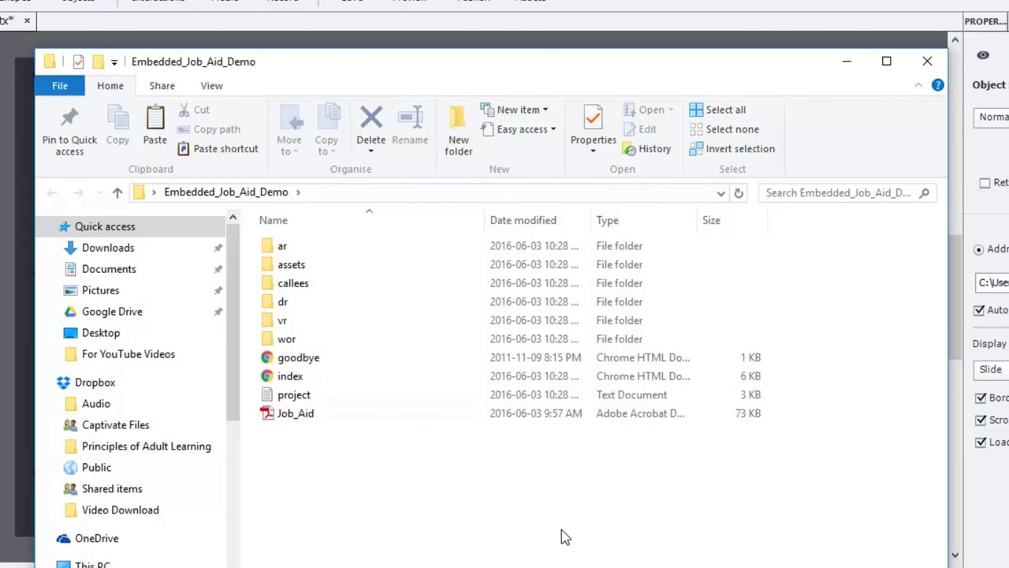
{"action": "left_click", "coordinate": [927, 61]}
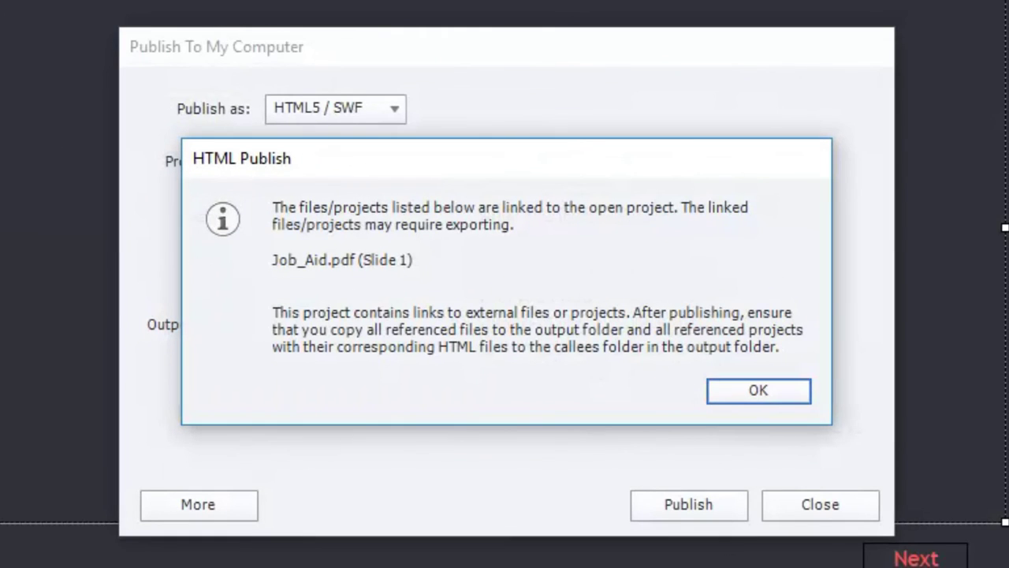
Step: Dismiss the linked-files reminder, view the published course in the browser, and test the Job Aid button
{"action": "left_click", "coordinate": [763, 396]}
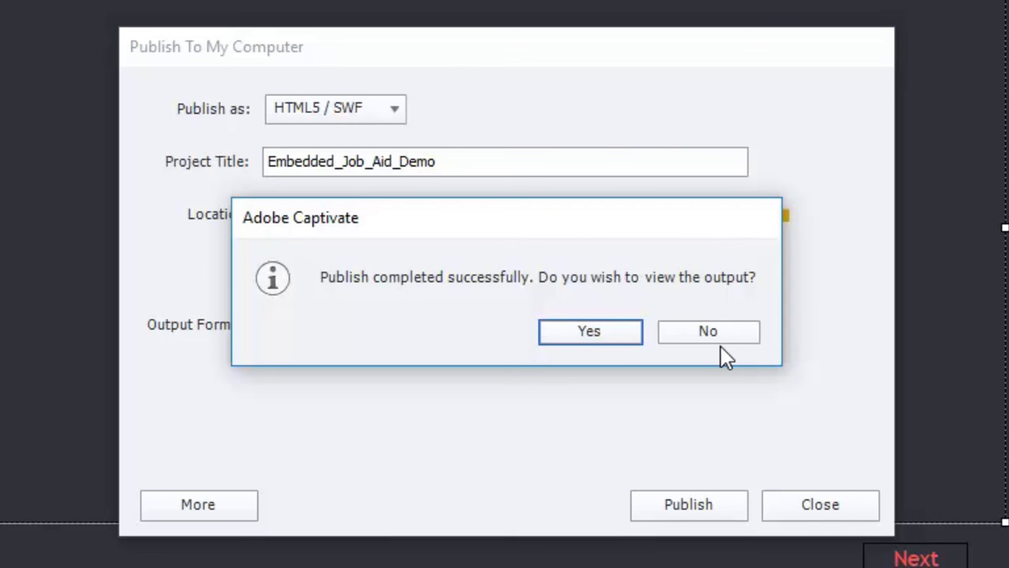
{"action": "left_click", "coordinate": [603, 331]}
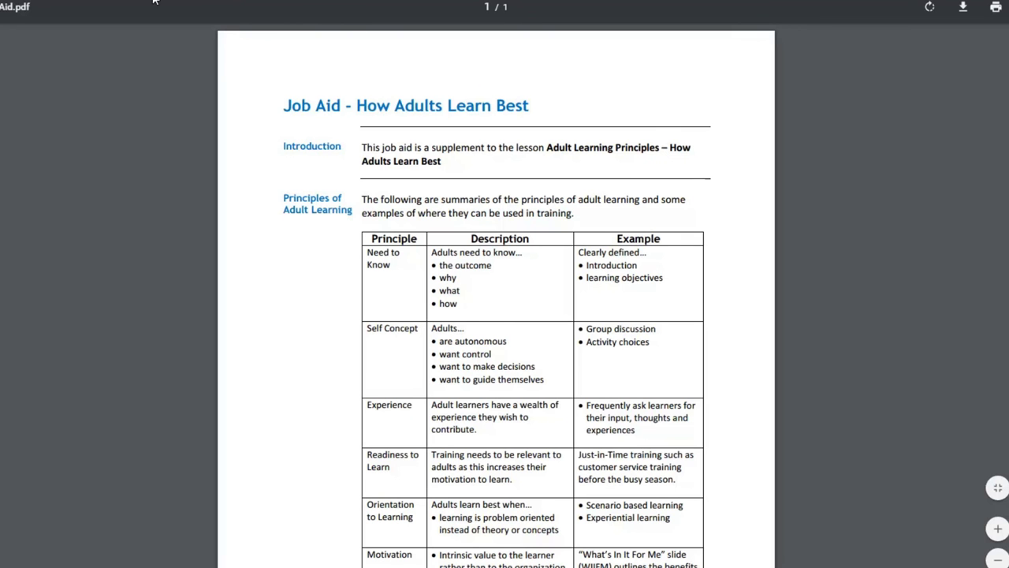
{"action": "scroll", "coordinate": [802, 252], "scroll_direction": "down", "scroll_amount": 2}
{"action": "scroll", "coordinate": [802, 252], "scroll_direction": "up", "scroll_amount": 2}
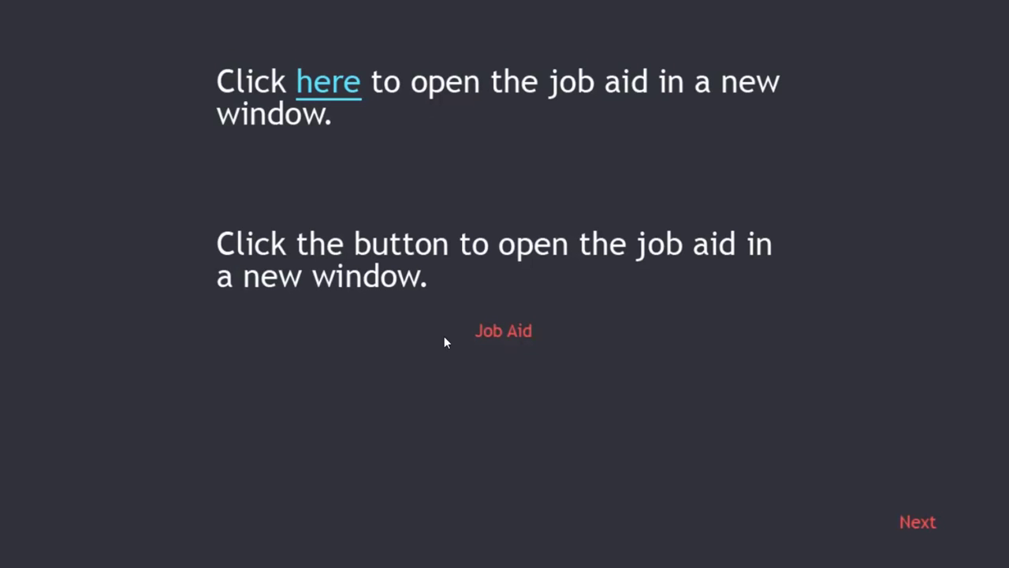
{"action": "left_click", "coordinate": [514, 338]}
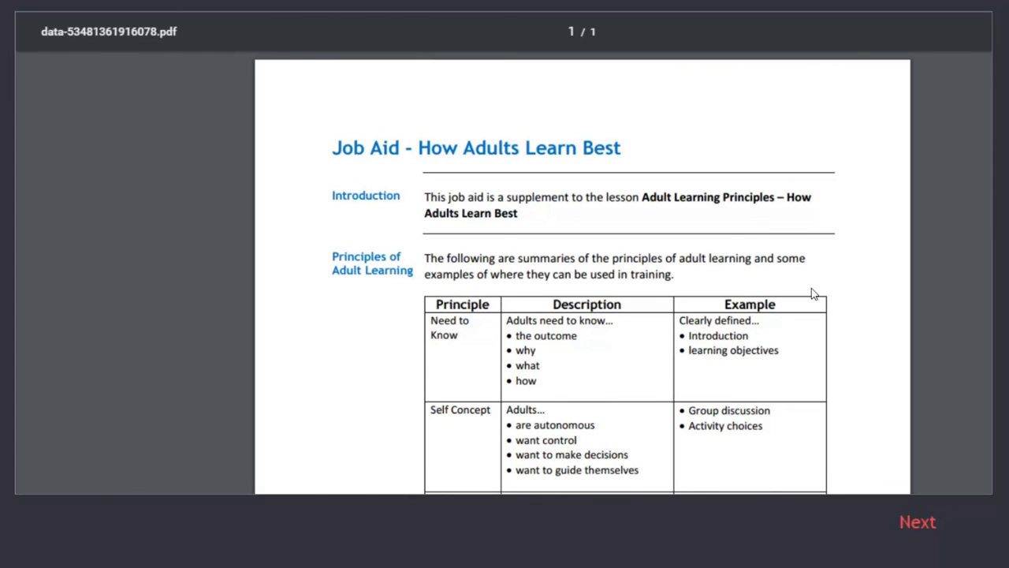
Step: Scroll through the embedded 'Job Aid - How Adults Learn Best' PDF on slide 2
{"action": "scroll", "coordinate": [794, 318], "scroll_direction": "down", "scroll_amount": 4}
{"action": "scroll", "coordinate": [786, 312], "scroll_direction": "up", "scroll_amount": 4}
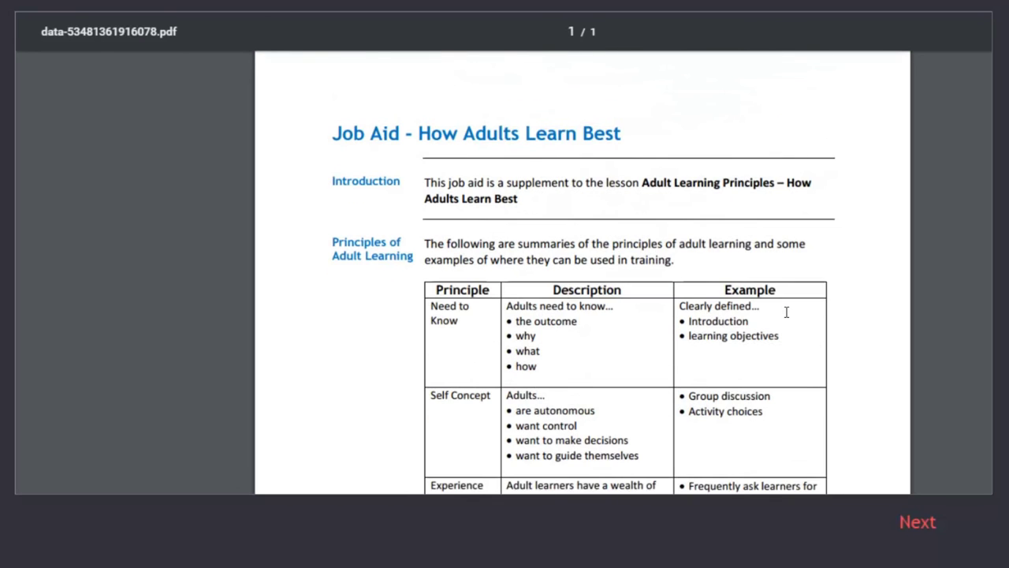
{"action": "scroll", "coordinate": [787, 312], "scroll_direction": "down", "scroll_amount": 4}
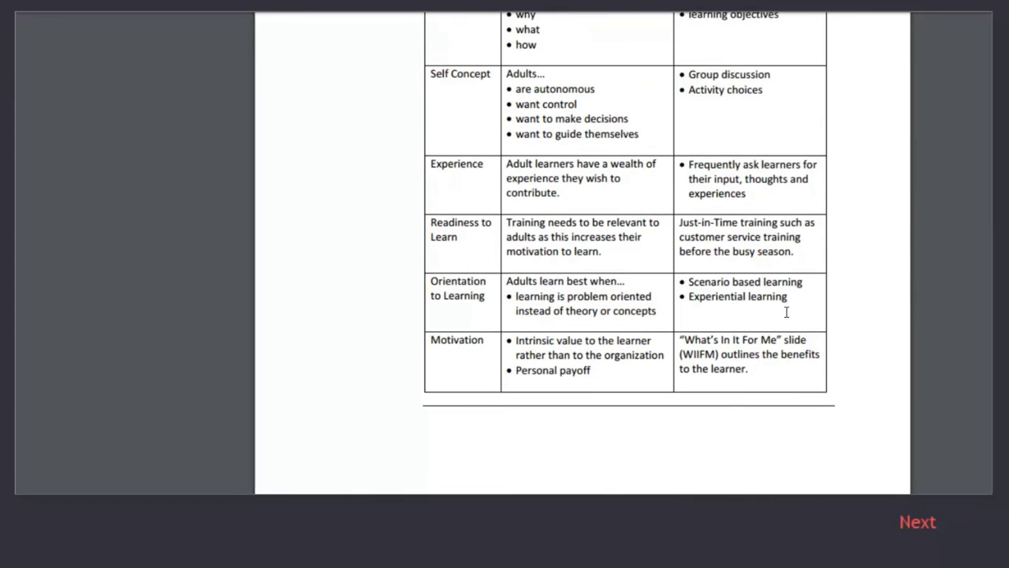
{"action": "scroll", "coordinate": [786, 312], "scroll_direction": "up", "scroll_amount": 4}
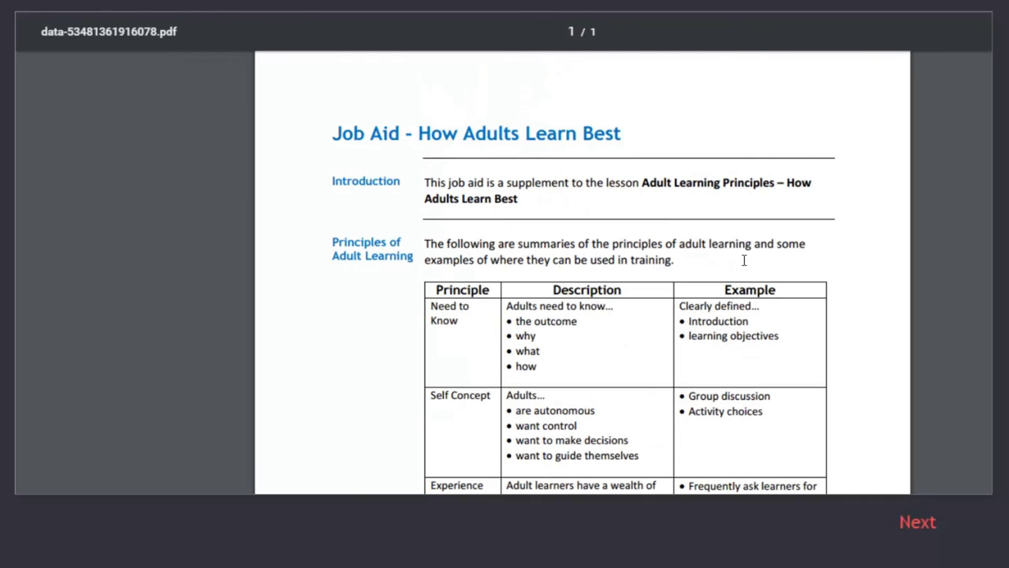